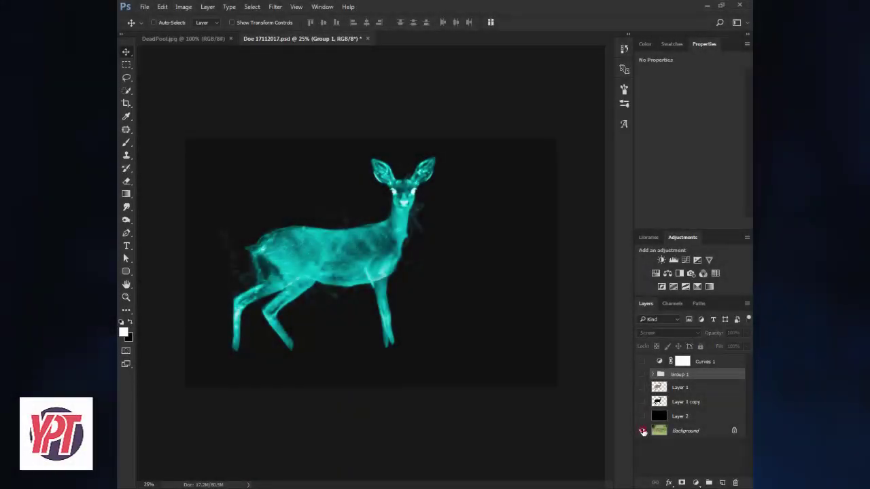
Toggle the cyan effect layers off and on to compare with the original deer photo.
alt+click(642, 431)
alt+click(642, 431)
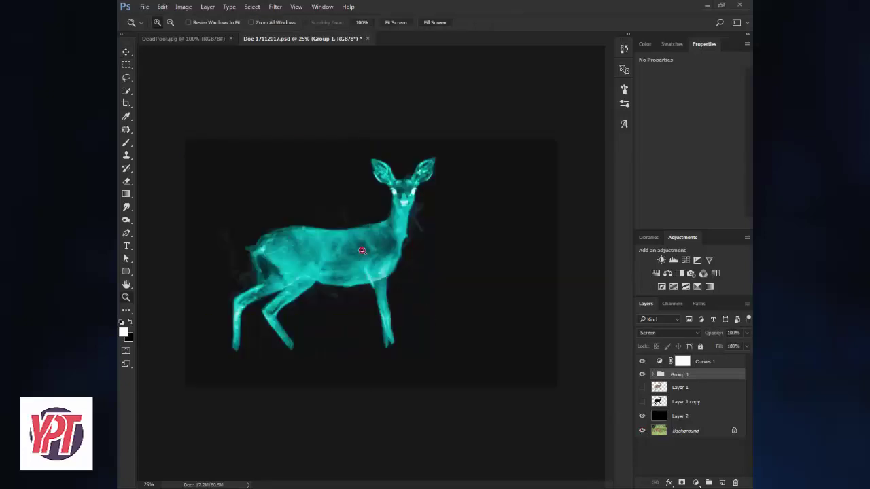
scroll(359, 247, up, 1)
alt+click(642, 431)
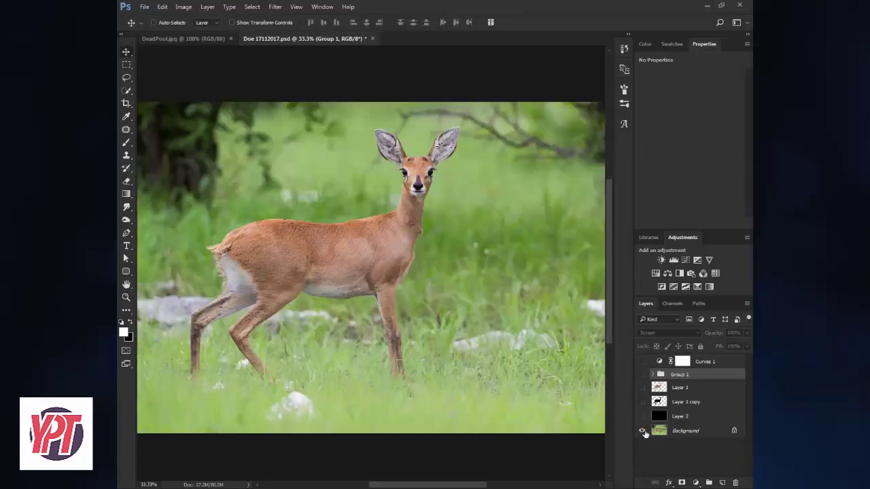
alt+click(642, 431)
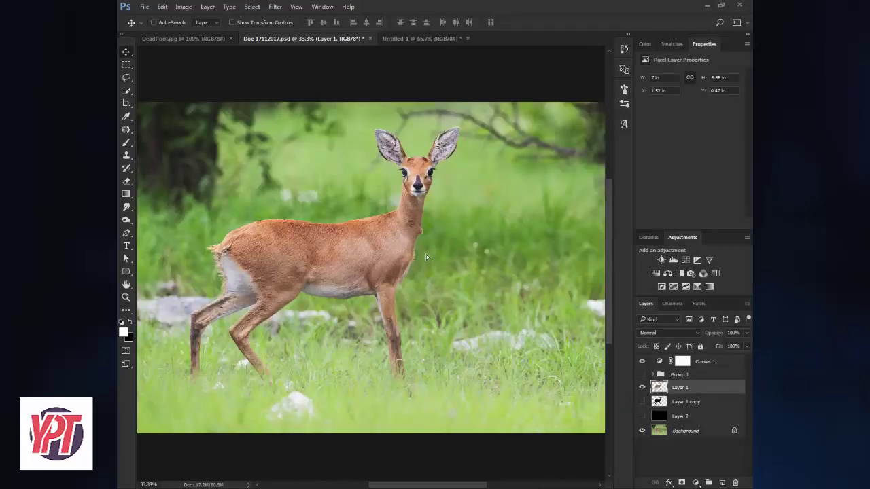
Place the cut-out deer on the black Untitled-1 canvas, duplicate Layer 1, and hide the original.
mouse_move(426, 255)
mouse_down()
mouse_move(436, 38)
mouse_move(401, 165)
mouse_up()
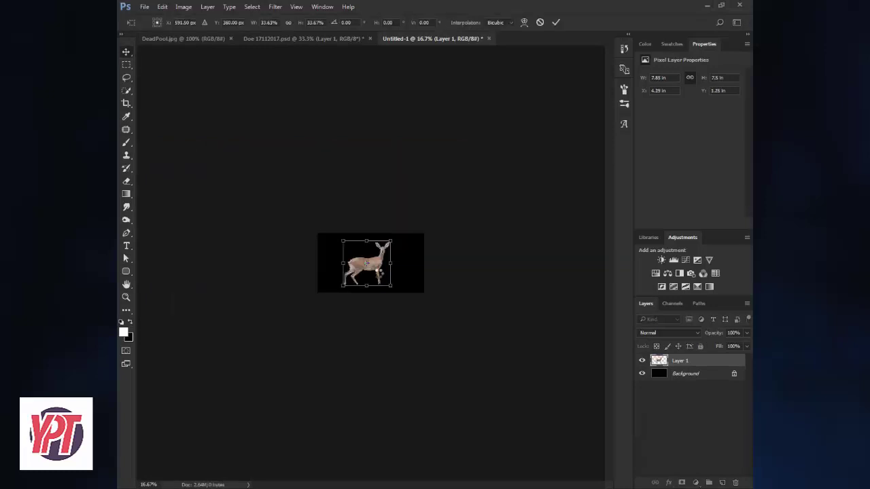
key(Return)
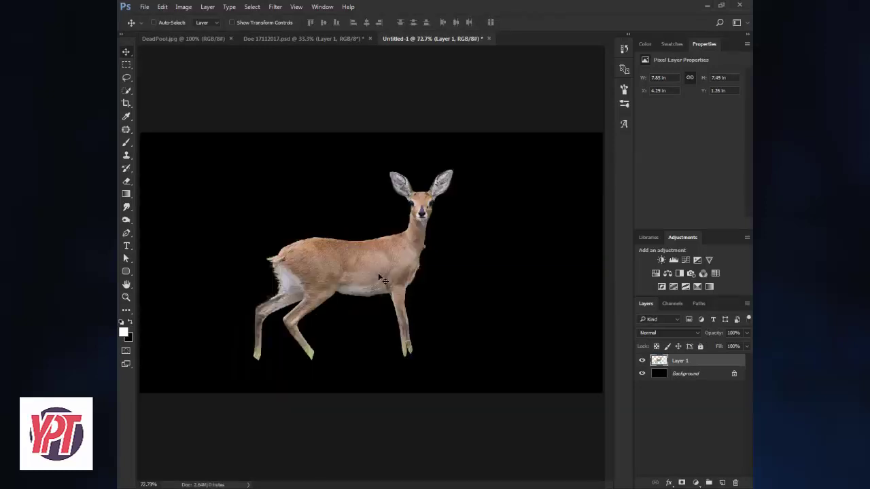
key(z)
click(422, 235)
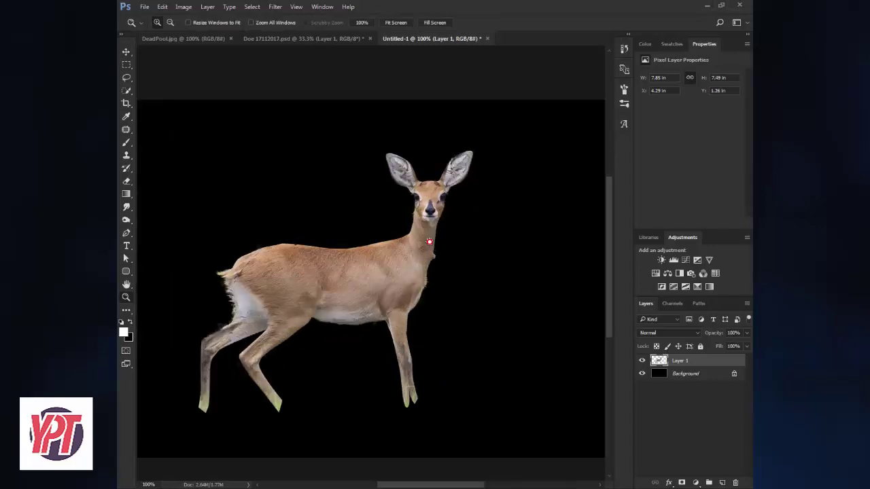
mouse_move(716, 360)
mouse_down()
mouse_move(738, 455)
mouse_move(722, 482)
mouse_up()
click(641, 373)
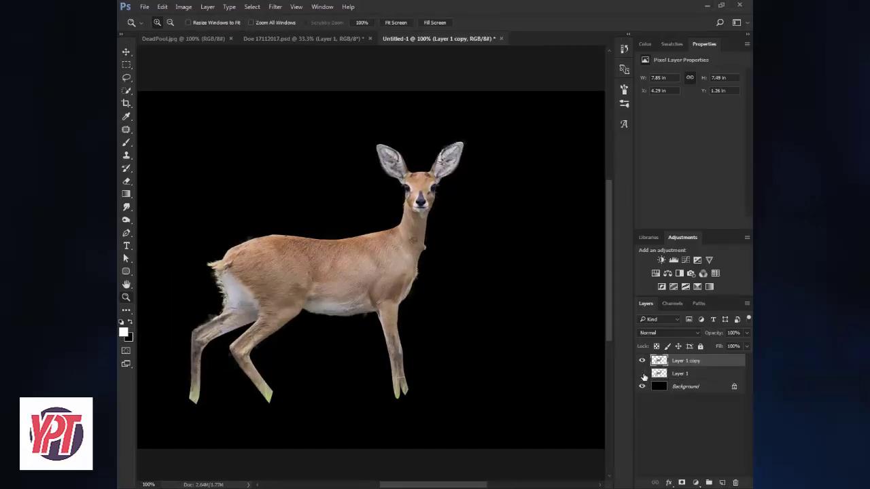
Apply Glowing Edges to Layer 1 copy with Edge Width 2 and Edge Brightness 6.
click(275, 6)
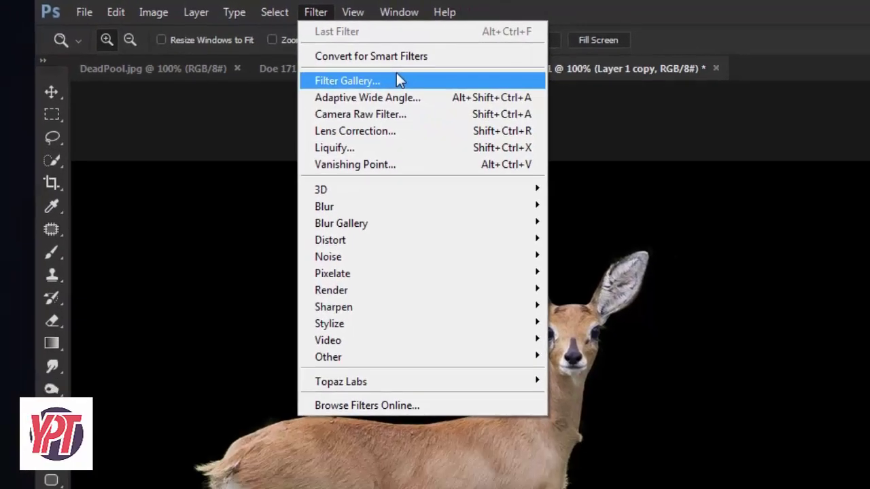
click(360, 87)
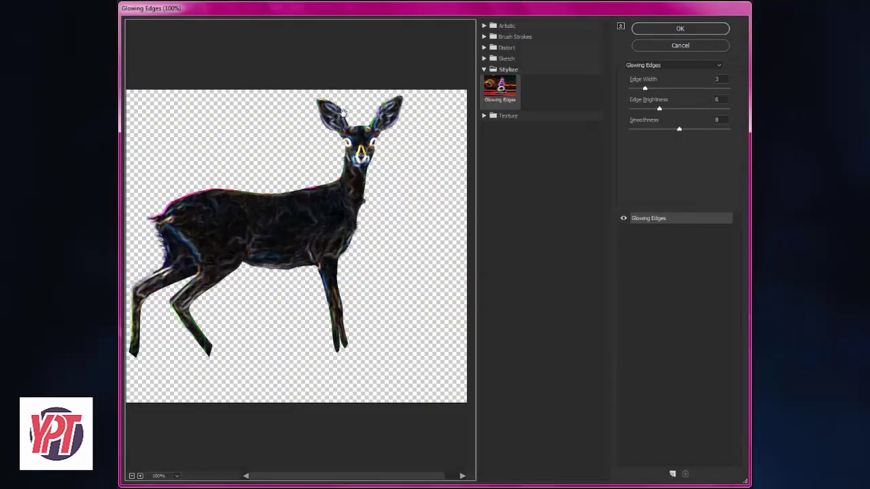
click(508, 84)
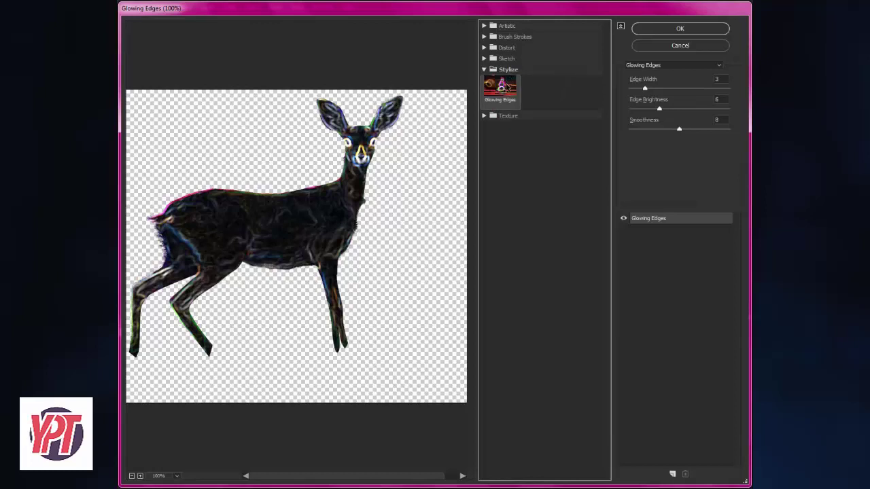
mouse_move(645, 89)
mouse_down()
mouse_move(657, 112)
mouse_move(639, 130)
mouse_move(666, 130)
mouse_up()
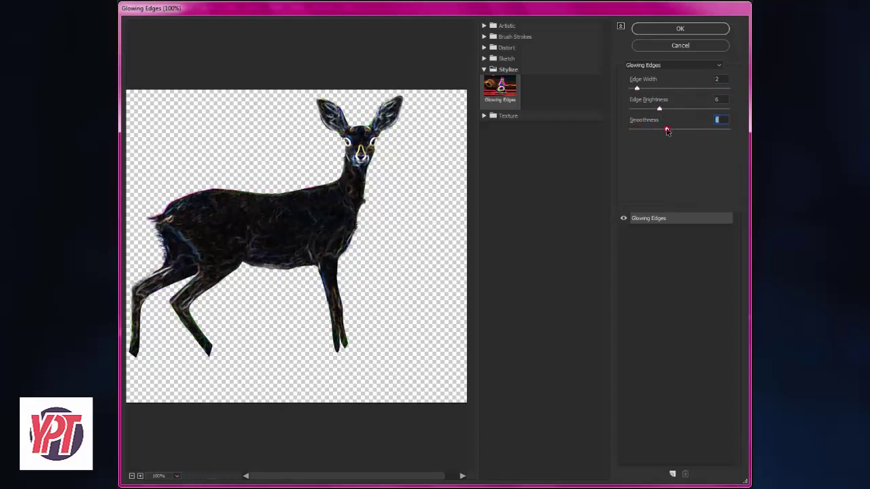
click(682, 30)
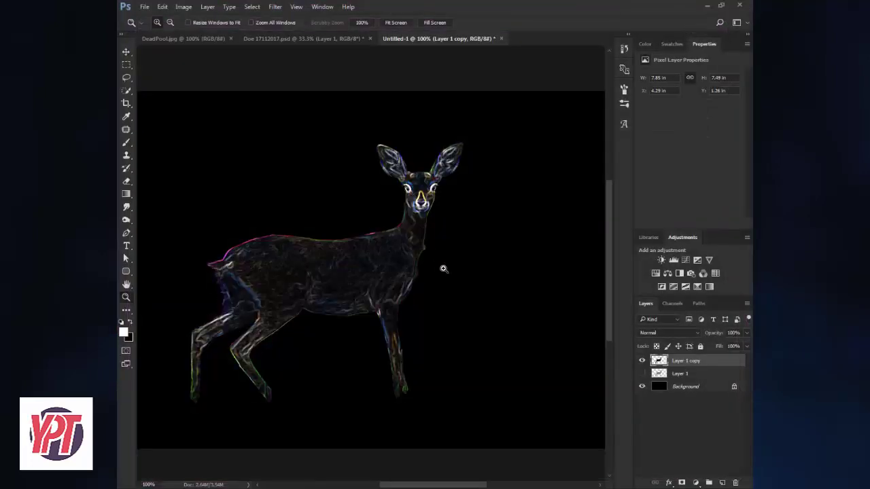
Step back through history to remove the Glowing Edges result from Layer 1 copy.
key(ctrl+z)
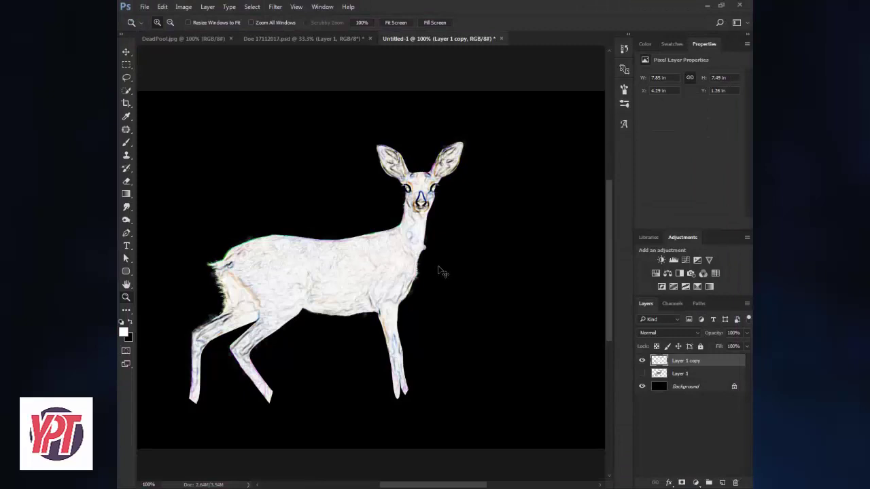
key(ctrl+z)
key(ctrl+z)
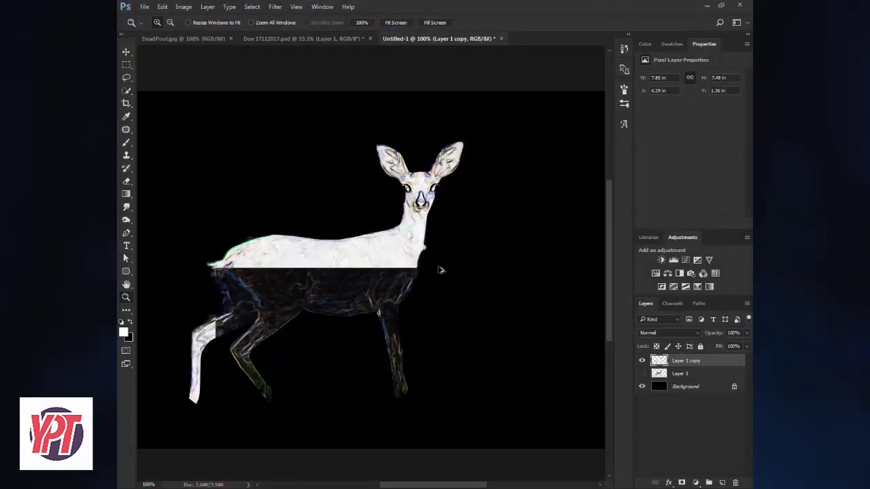
key(ctrl+z)
key(ctrl+alt+z)
key(ctrl+alt+z)
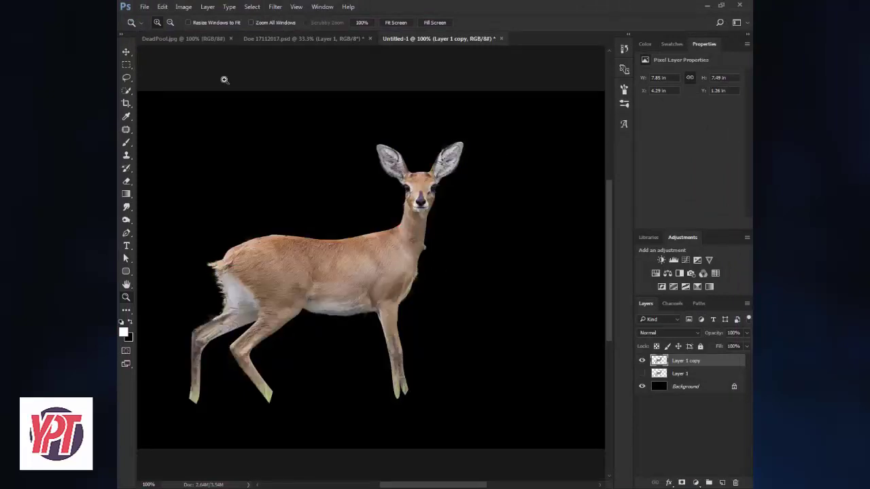
Invert Layer 1 copy's colours so the deer turns bluish on black.
click(163, 6)
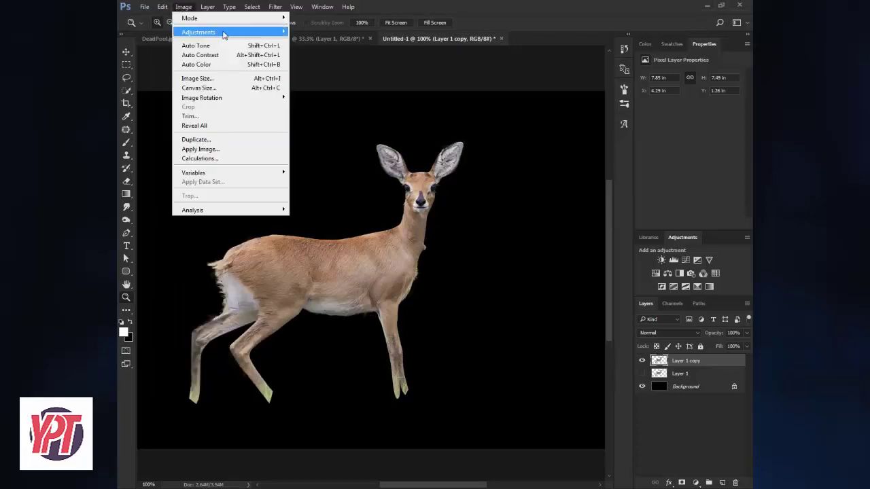
mouse_move(198, 32)
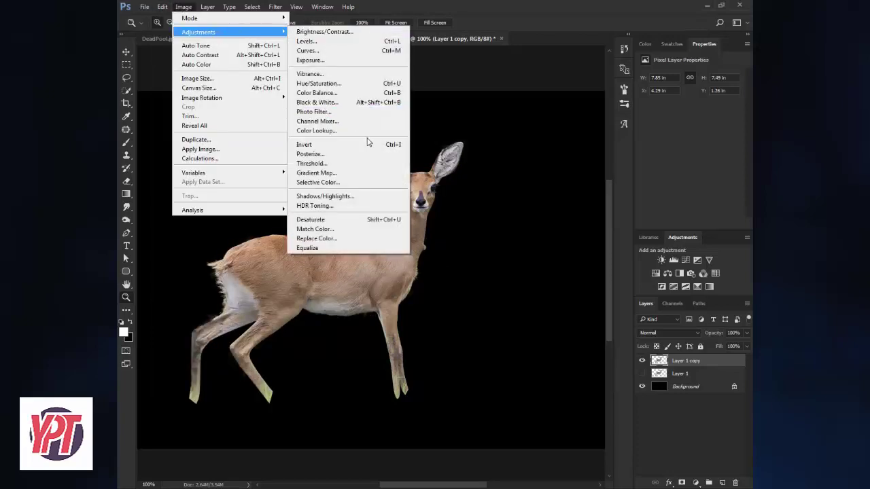
click(369, 144)
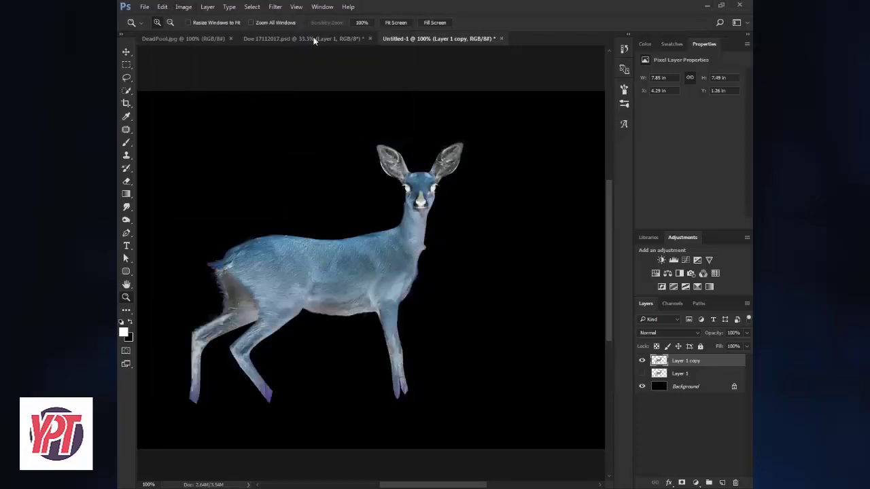
click(275, 6)
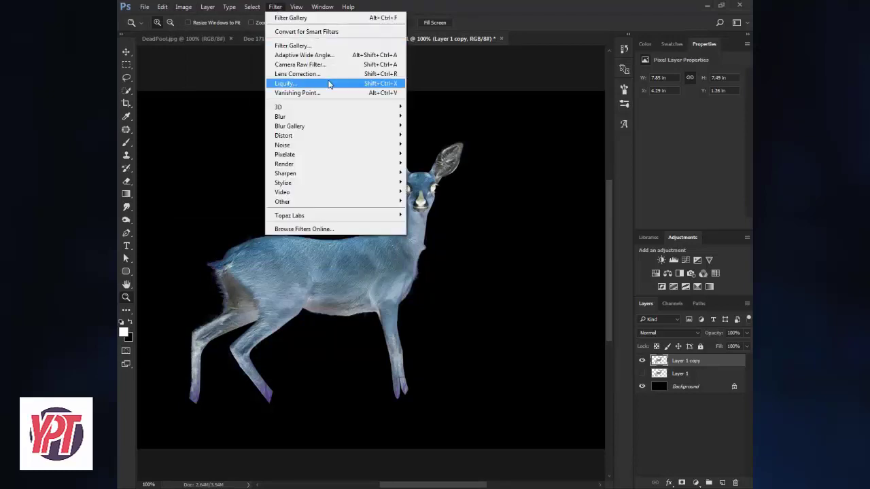
Reapply Glowing Edges (width 2, brightness 6, smoothness 6) to the inverted deer copy.
click(309, 46)
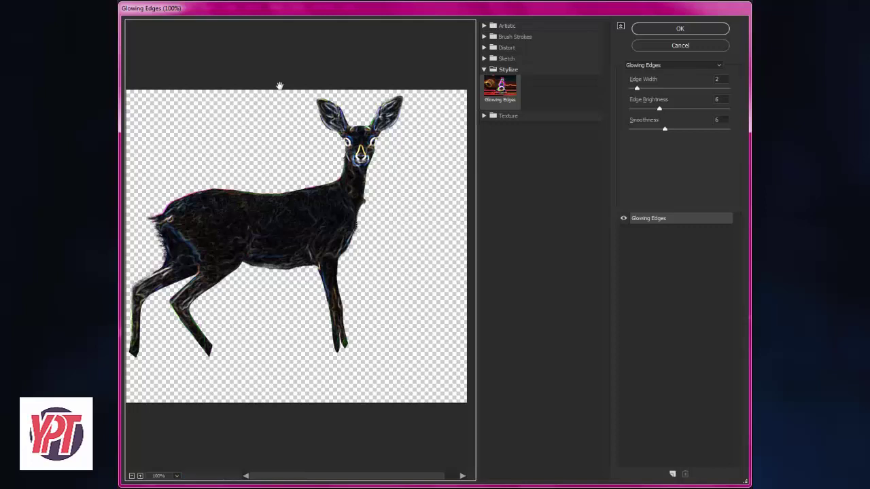
click(687, 31)
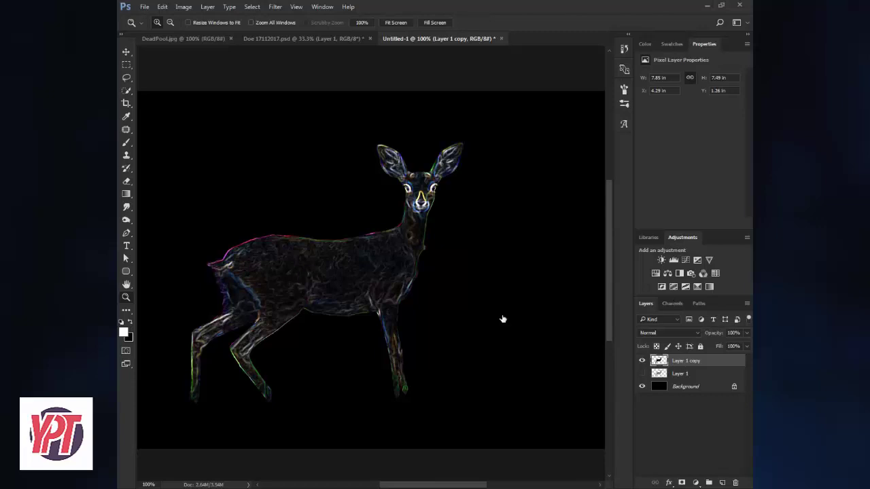
click(183, 7)
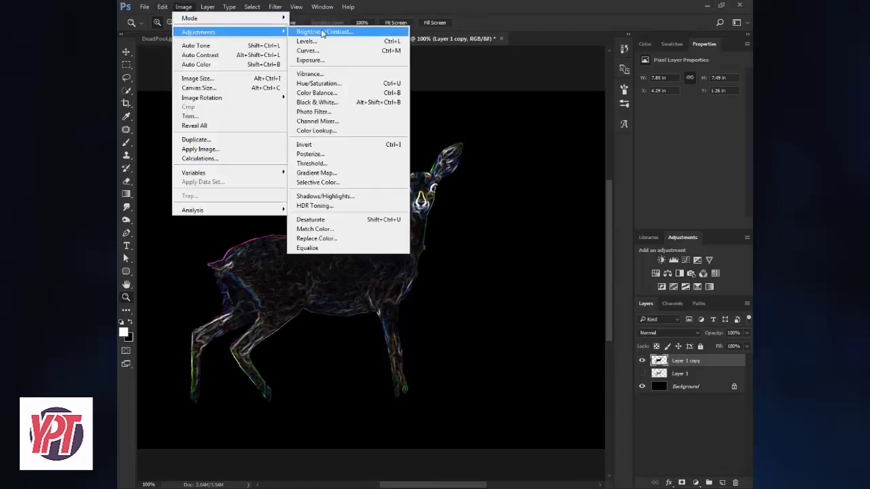
mouse_move(198, 32)
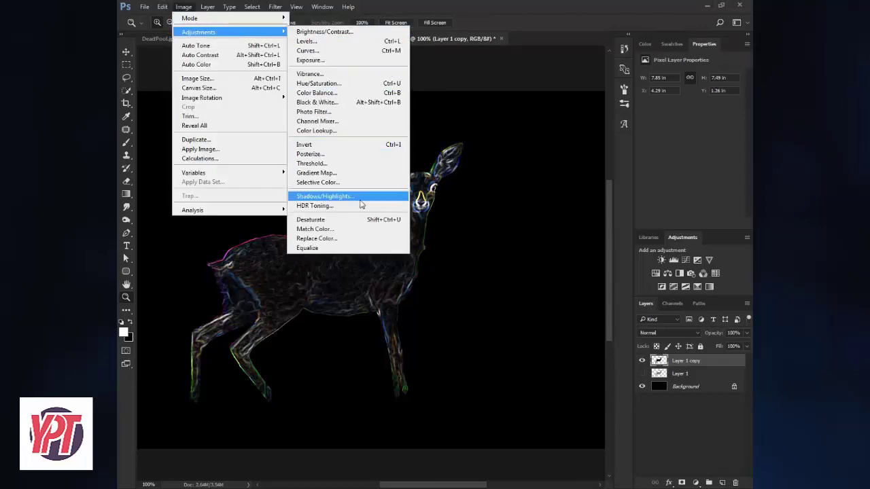
Colorize Layer 1 copy with Hue 197 and Saturation 64.
click(385, 86)
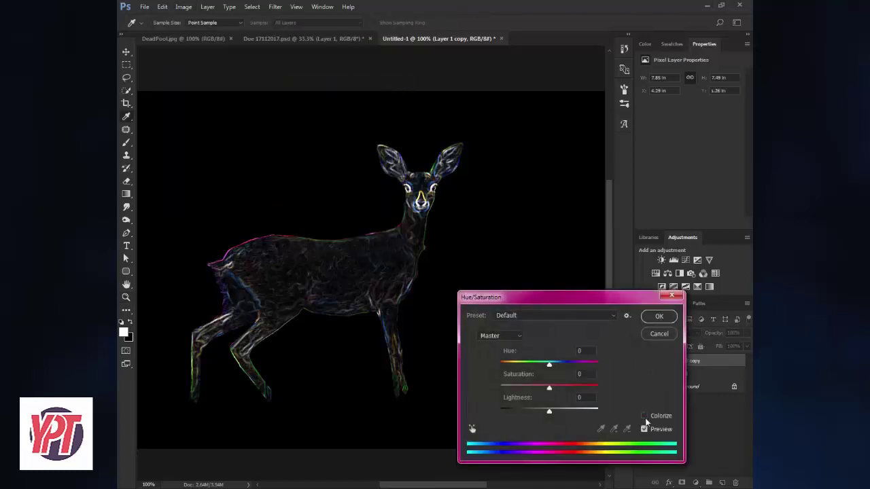
click(644, 416)
click(561, 386)
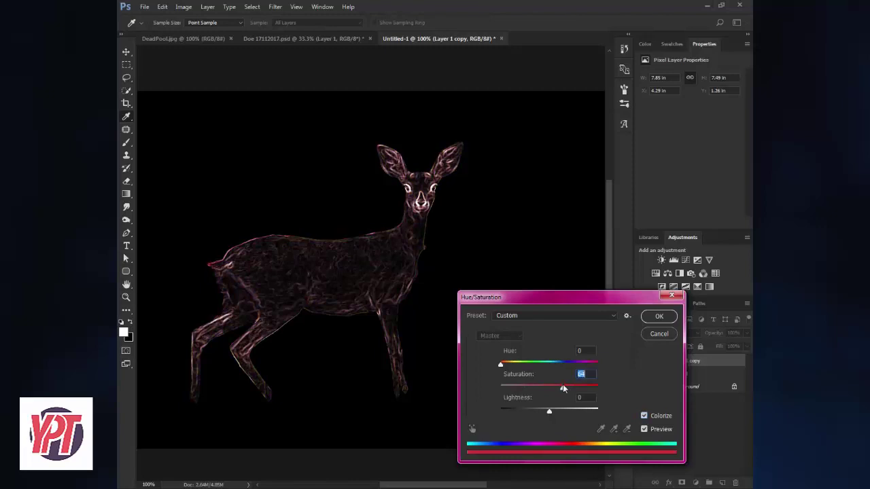
click(555, 363)
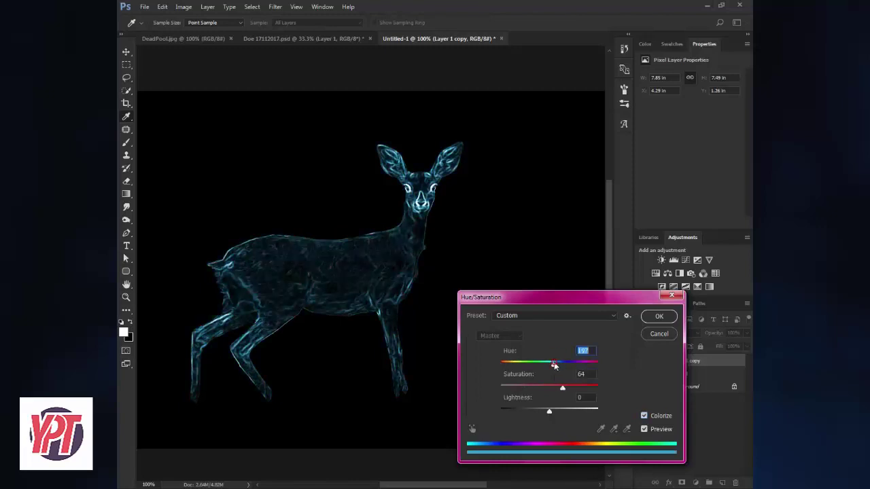
click(654, 317)
Set Layer 1 copy's blend mode to Screen.
key(z)
click(663, 333)
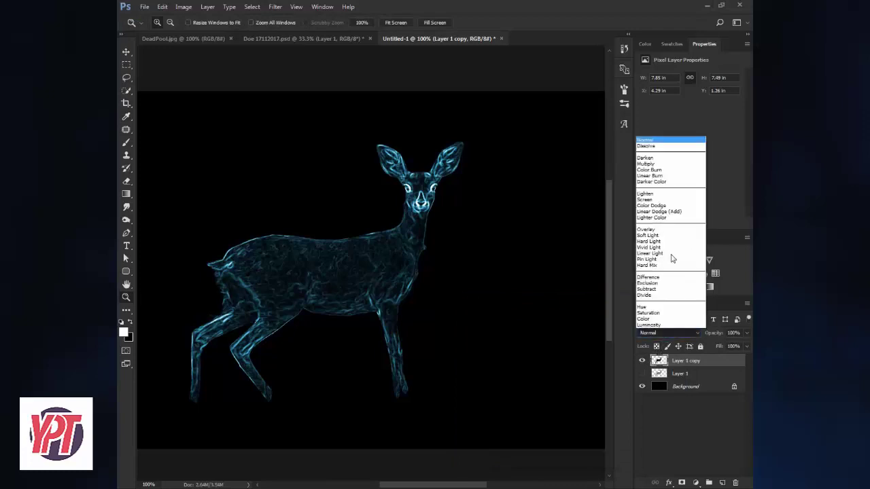
click(650, 199)
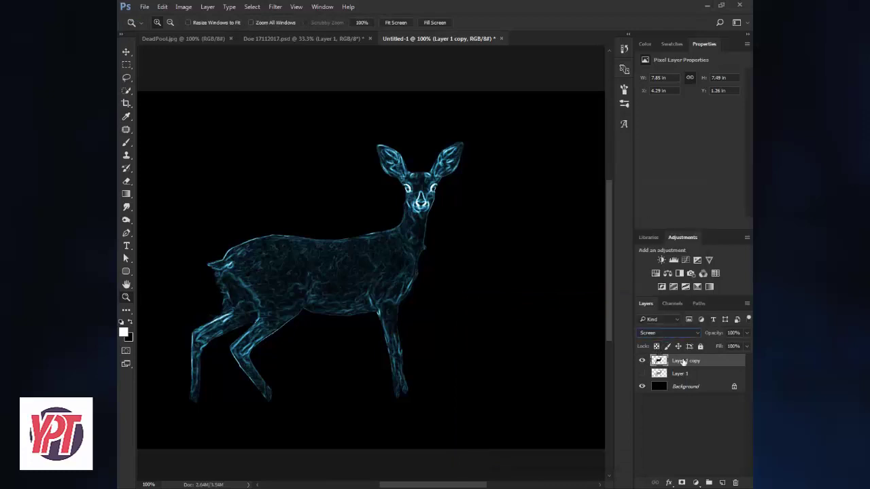
Duplicate Layer 1 as a visible Layer 1 copy 2 and invert its colours.
drag(677, 374, 721, 483)
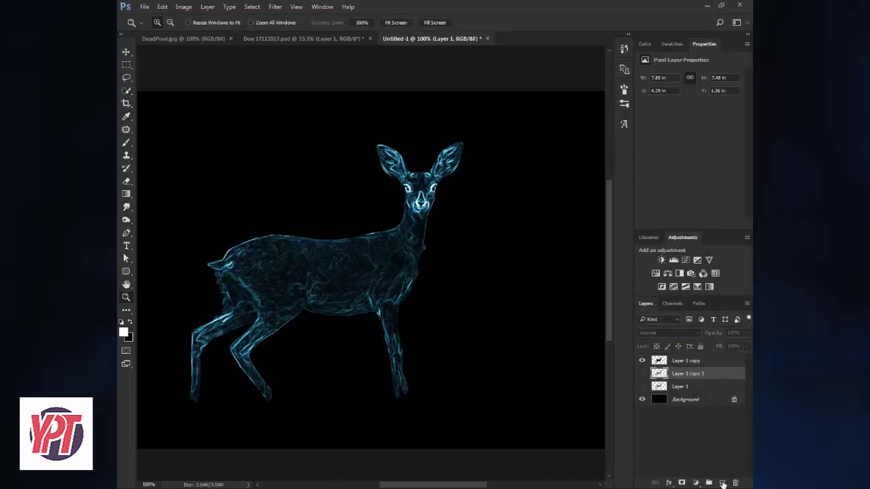
click(642, 374)
click(182, 7)
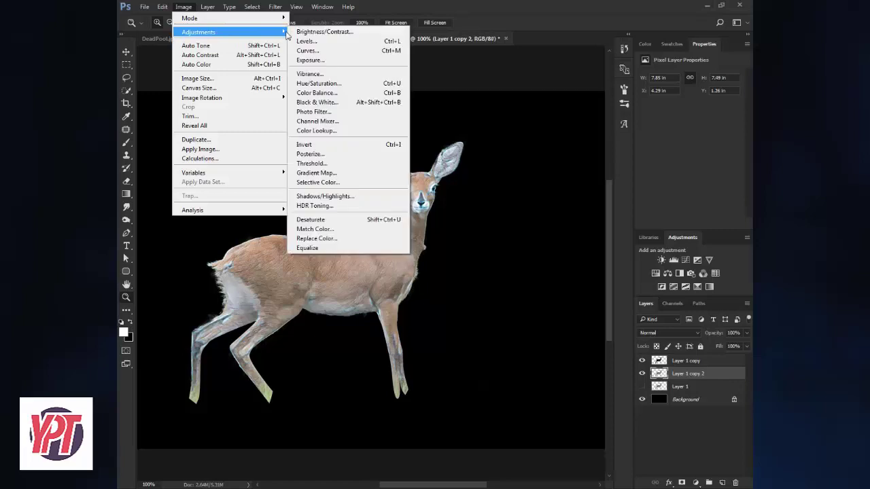
mouse_move(198, 32)
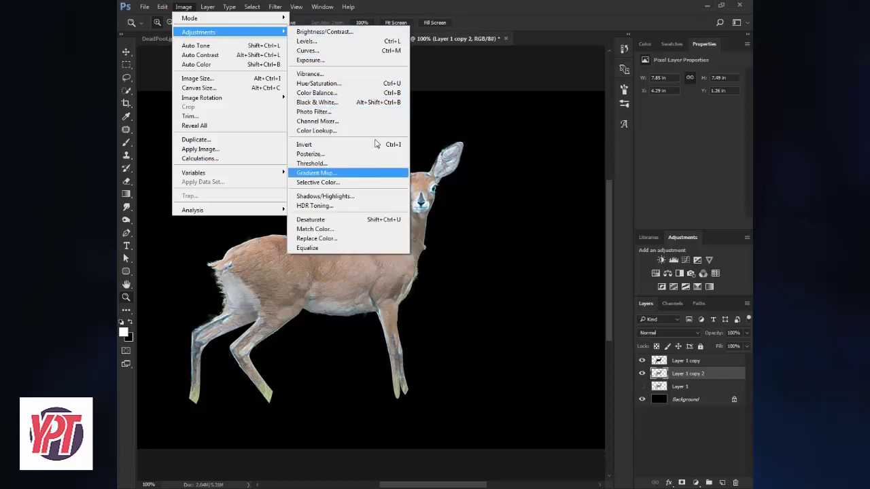
click(383, 144)
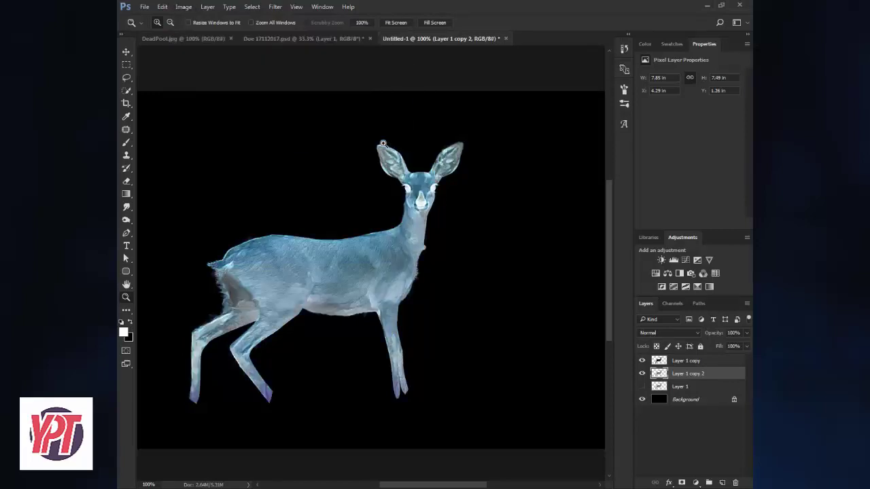
click(126, 51)
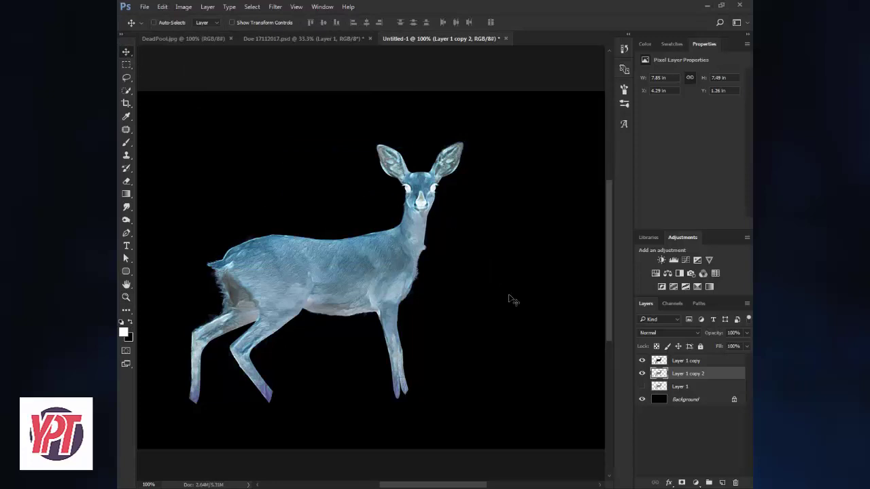
Colorize Layer 1 copy 2 with Hue 197 and Saturation about 58.
key(ctrl+u)
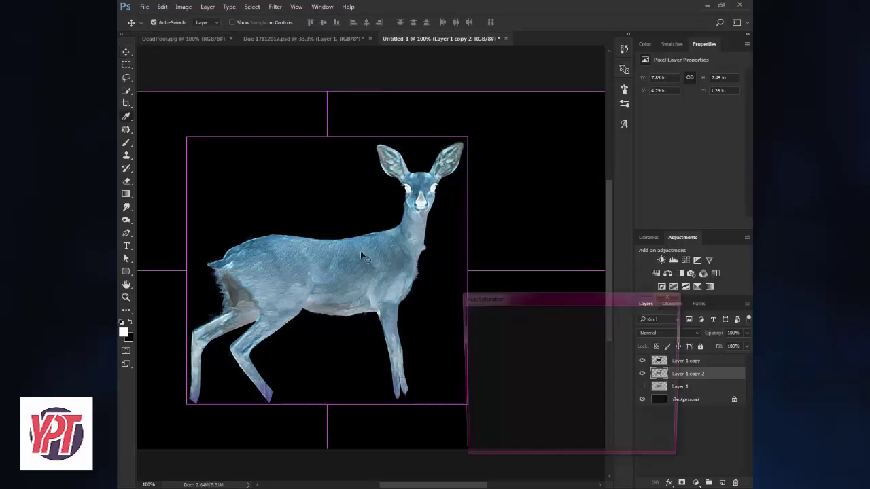
click(644, 415)
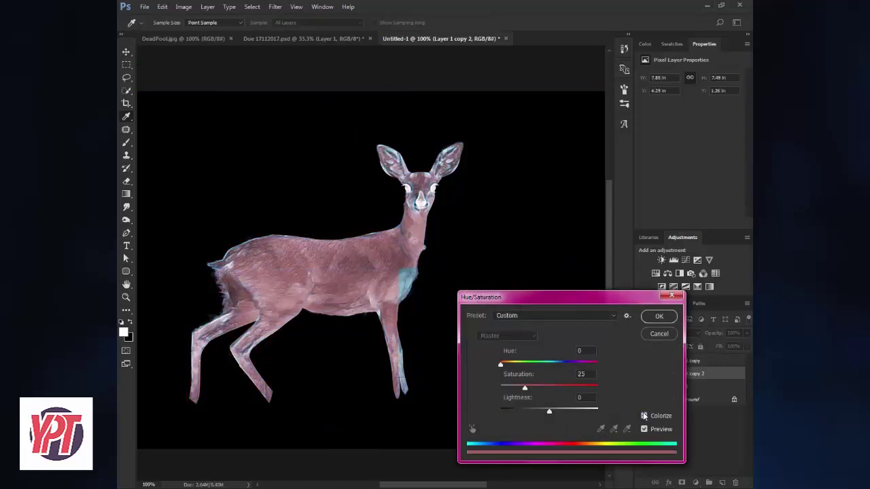
text(197)
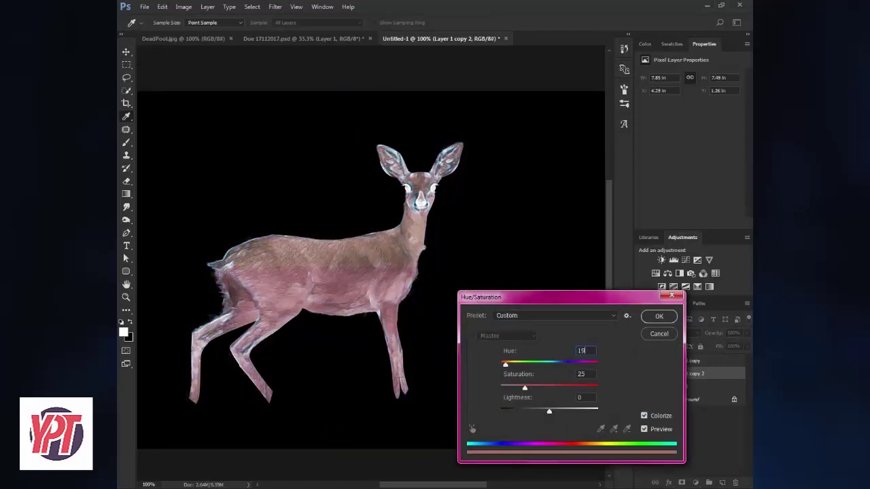
drag(561, 390, 554, 390)
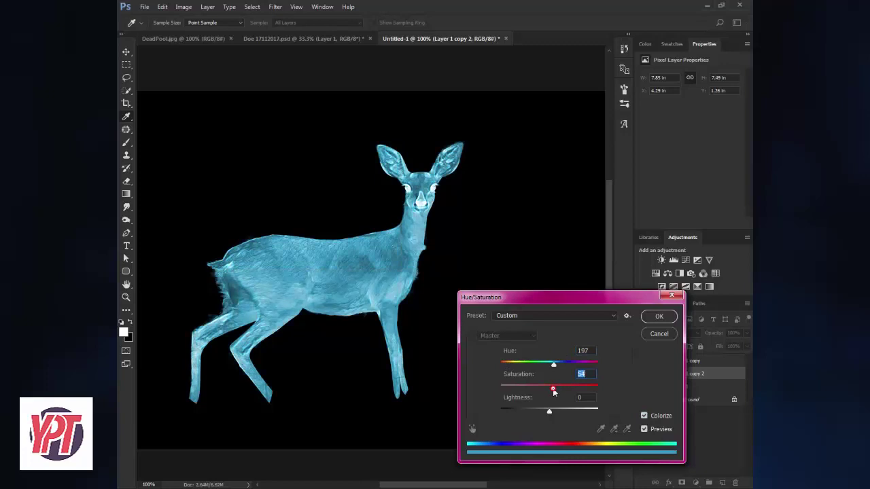
click(656, 324)
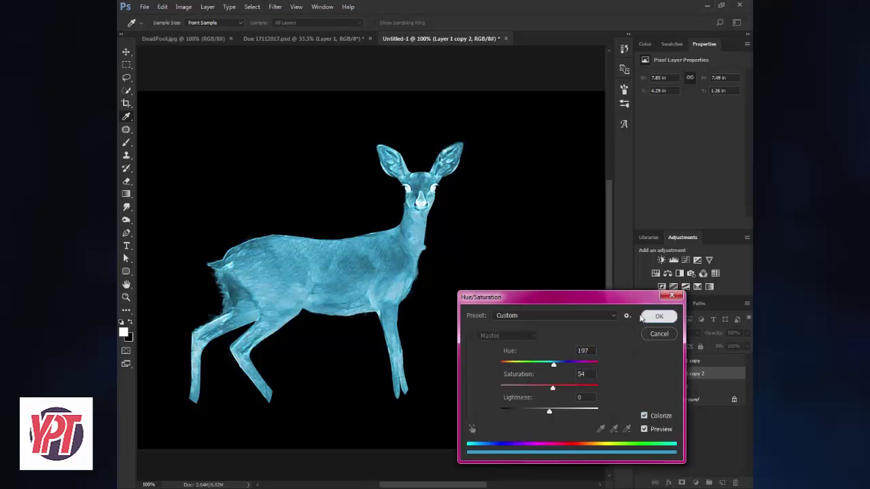
Apply a Gaussian Blur to the cyan Layer 1 copy 2.
click(275, 6)
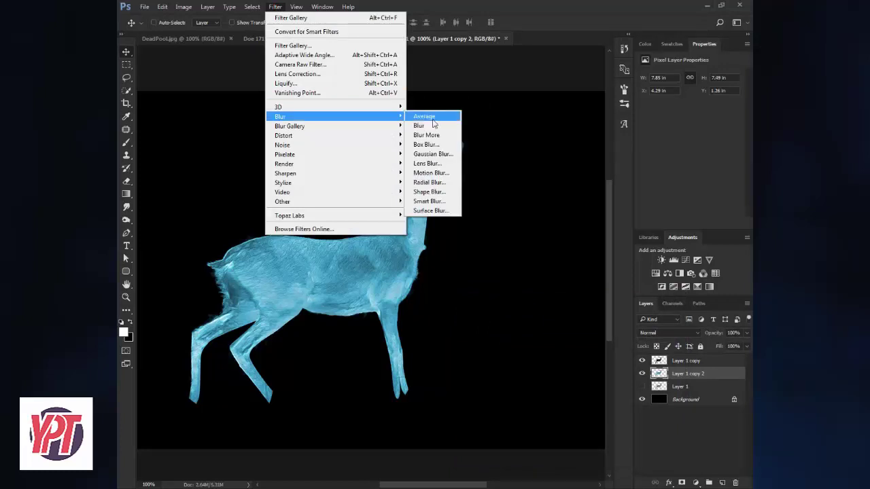
mouse_move(335, 116)
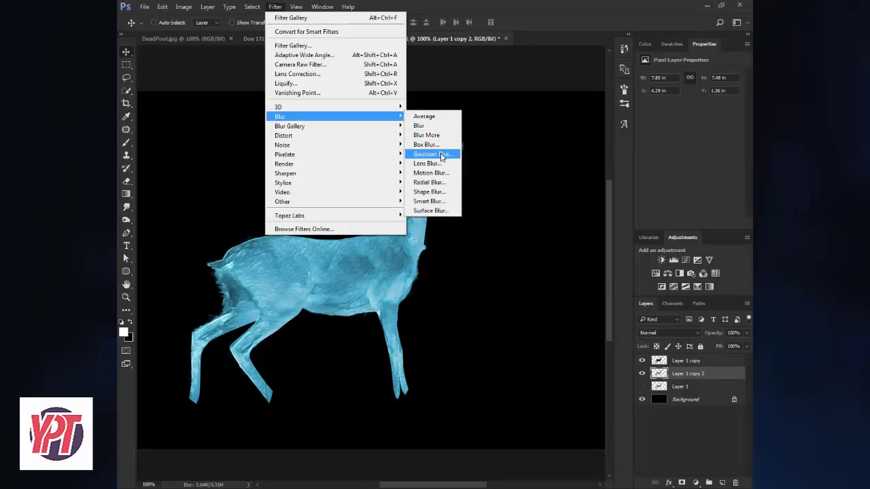
click(441, 155)
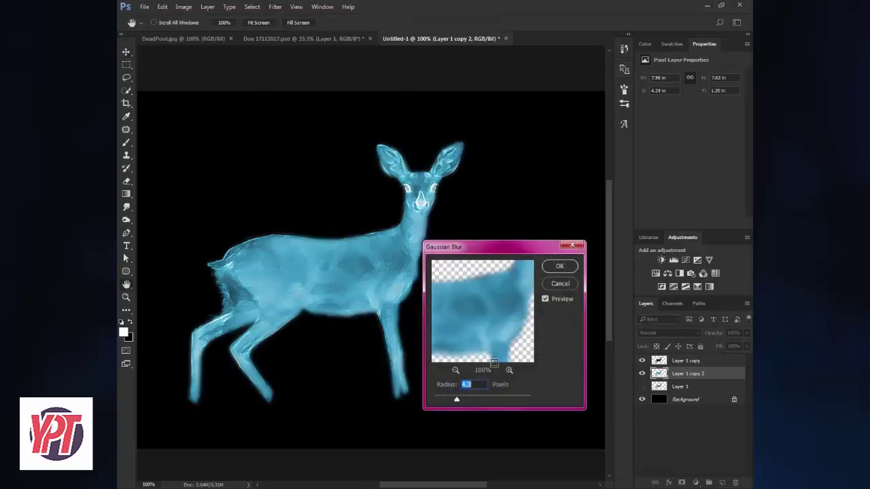
click(559, 267)
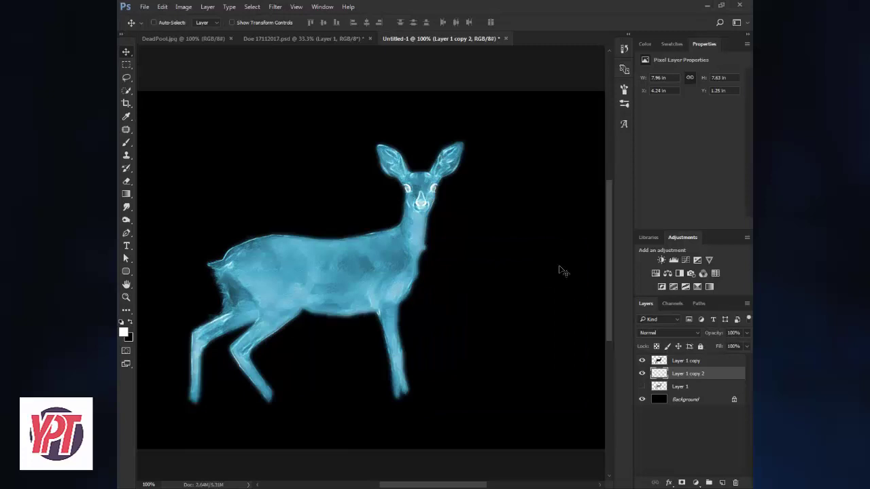
Set Layer 1 copy 2 to Linear Dodge (Add) blending and duplicate Layer 1 again.
click(674, 333)
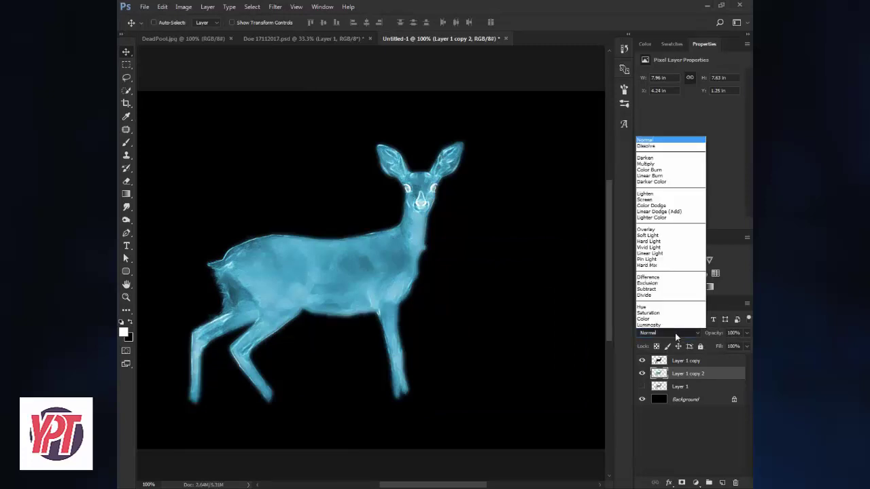
click(669, 212)
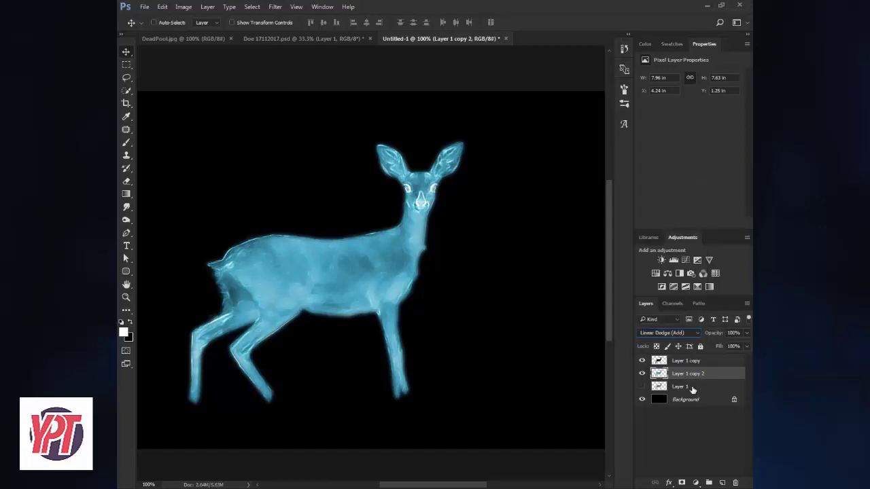
drag(695, 389, 722, 483)
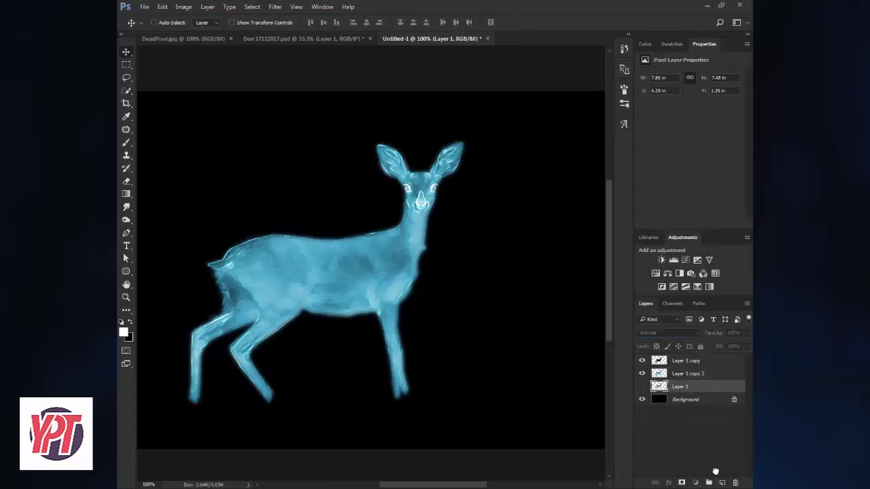
Show Layer 1 copy 3, hide the other two glowing copies, and invert its colours.
click(642, 386)
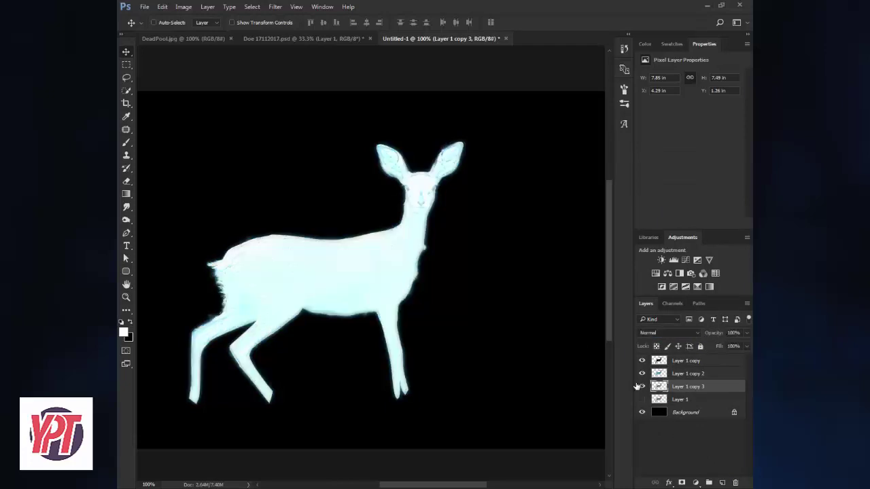
click(185, 7)
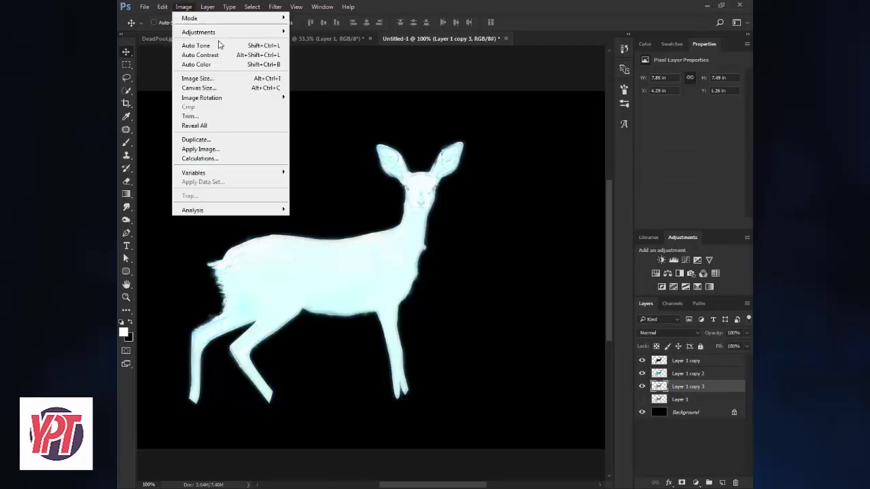
click(488, 215)
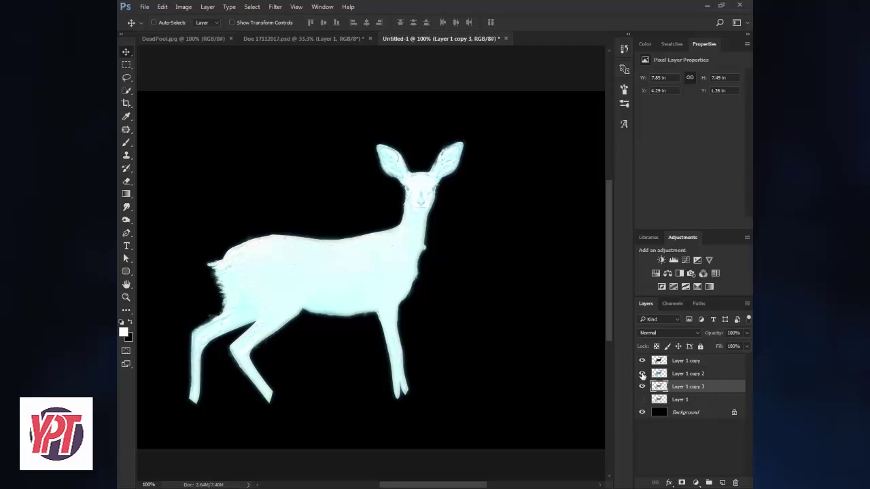
drag(642, 370, 642, 361)
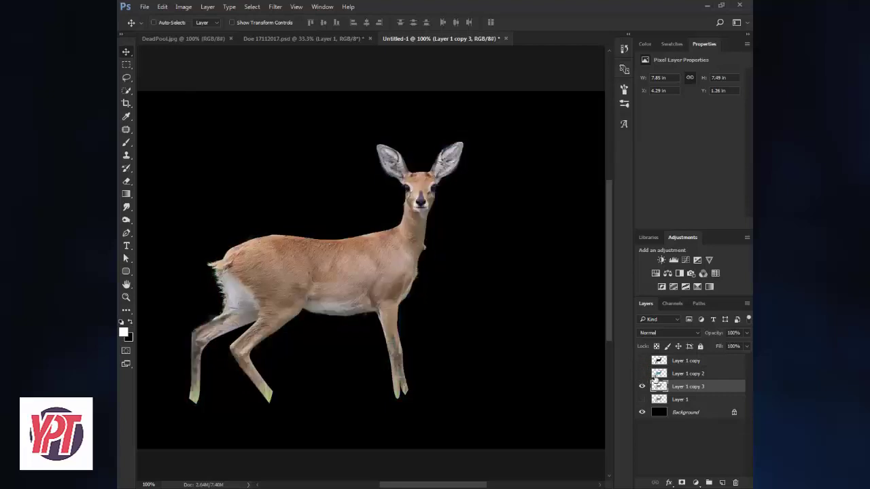
ctrl+click(471, 250)
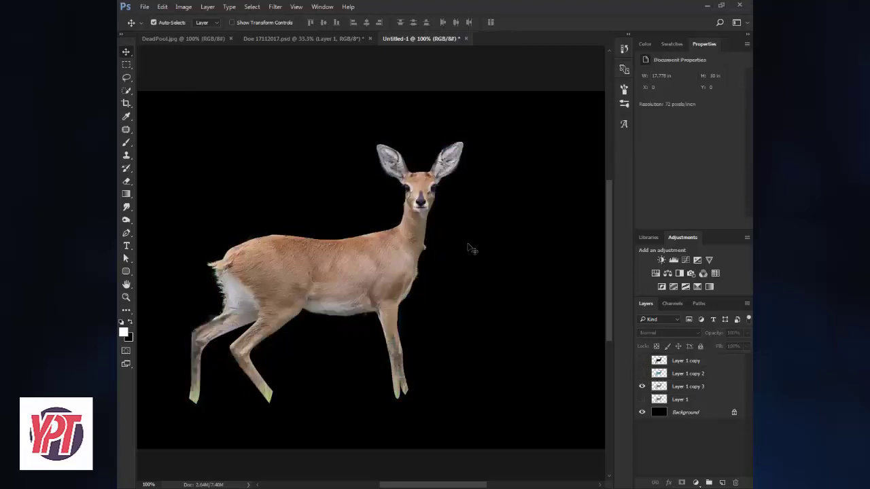
click(663, 390)
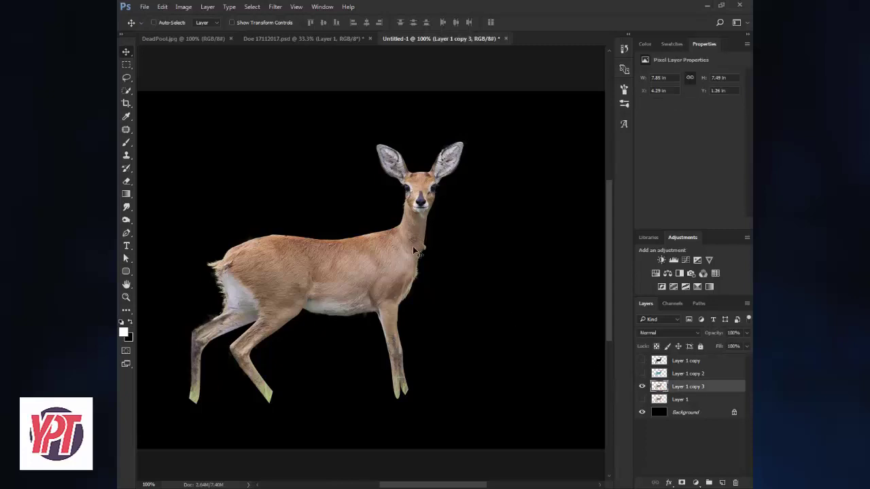
key(ctrl+i)
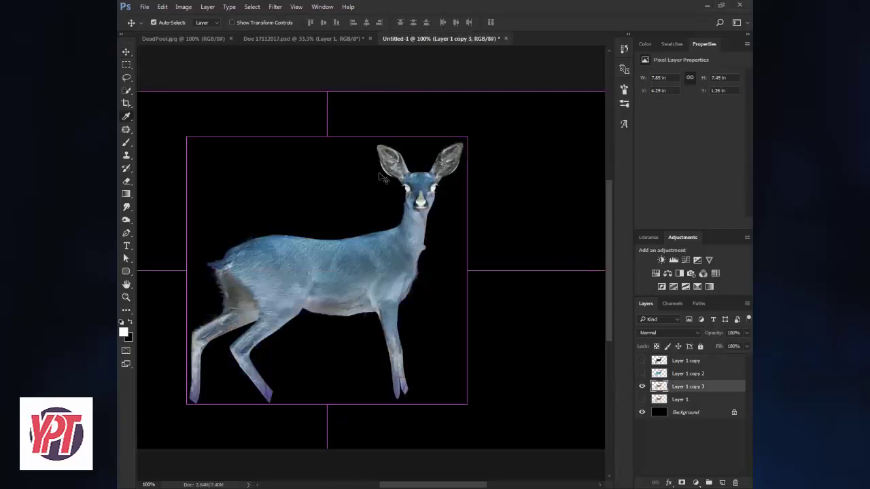
Colorize Layer 1 copy 3 with Hue 197 and Saturation 63.
key(ctrl+u)
click(644, 415)
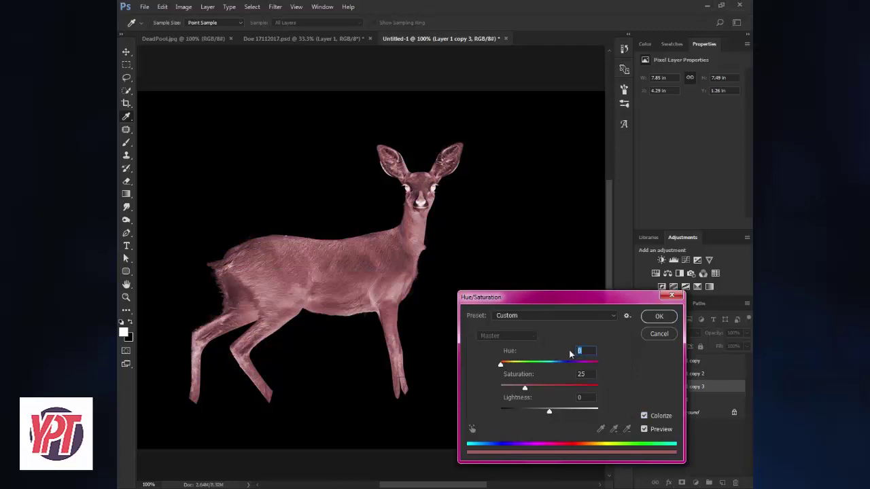
text(197)
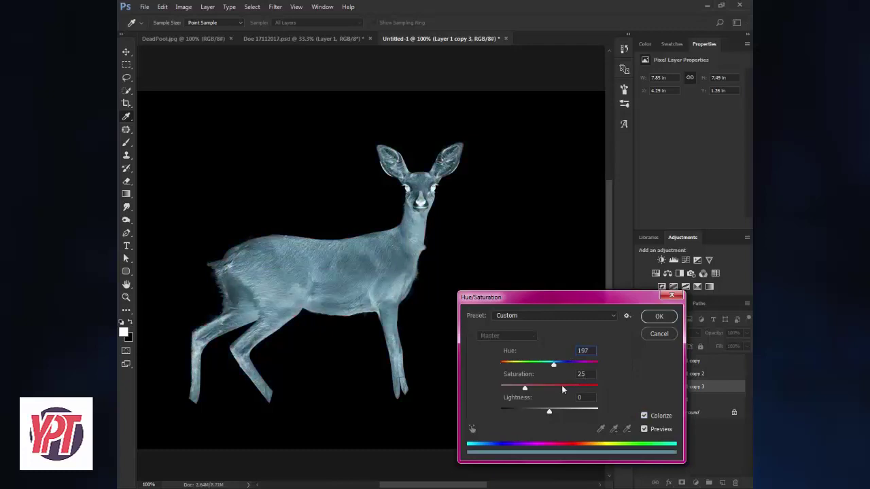
click(563, 388)
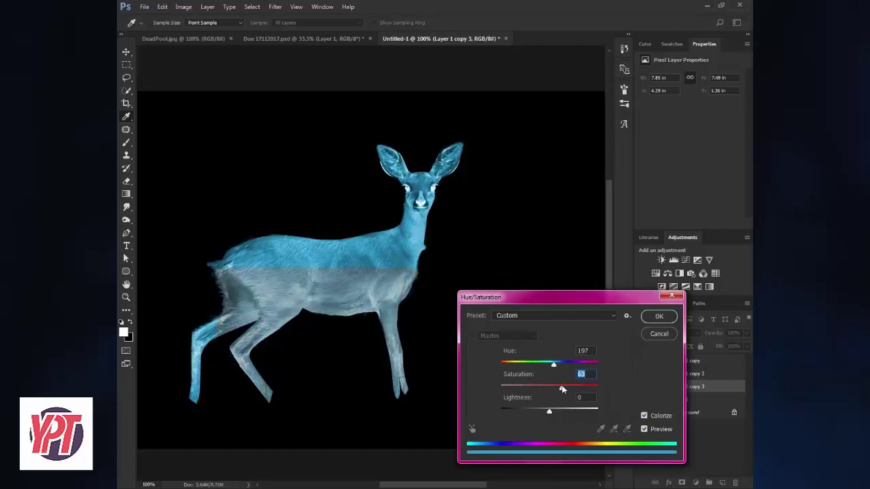
click(658, 316)
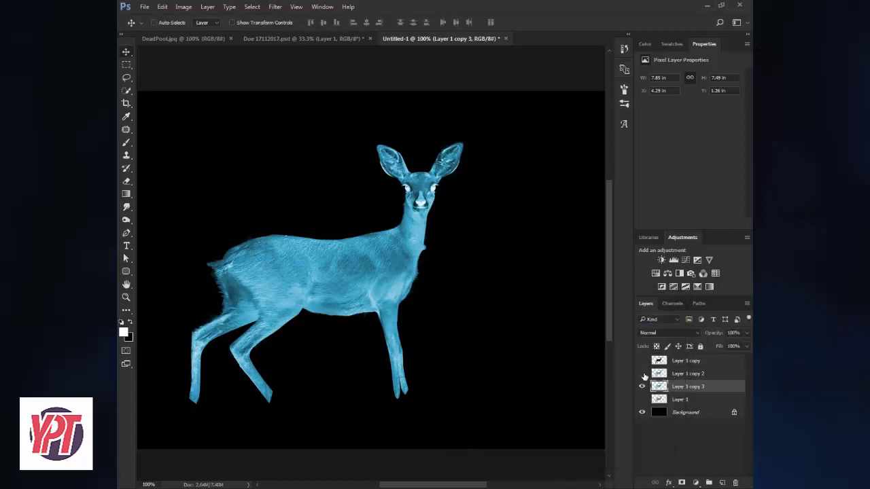
Show all deer copies again and set Layer 1 copy 2 and copy 3 to Screen blending.
click(642, 373)
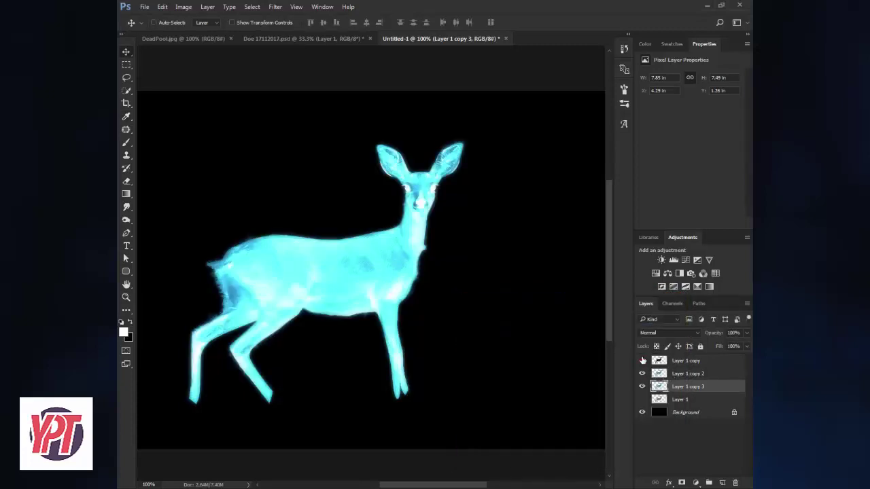
click(642, 360)
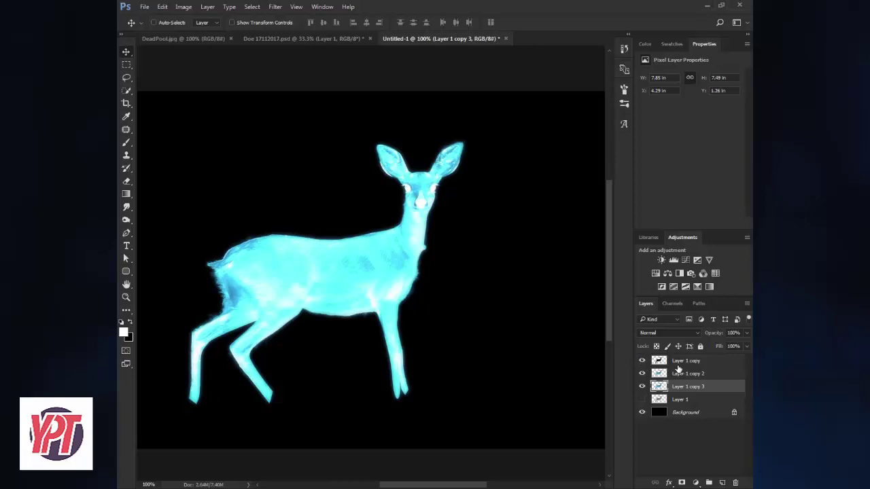
click(677, 370)
click(681, 333)
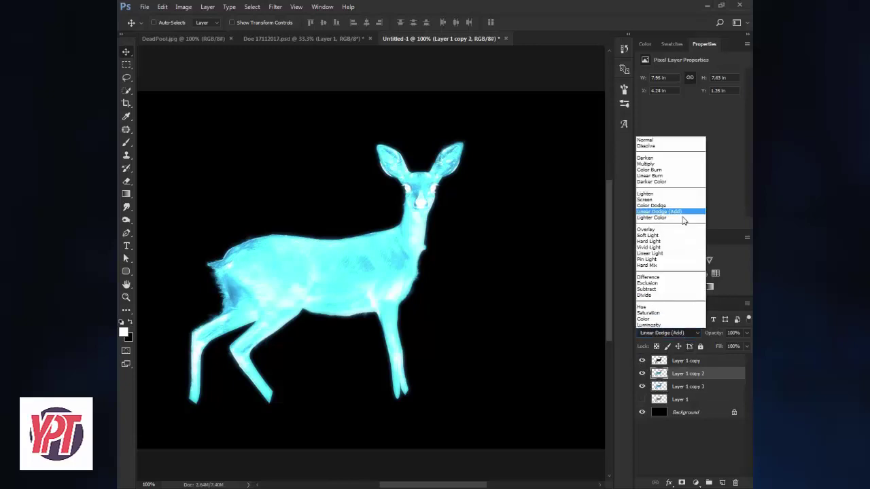
click(649, 200)
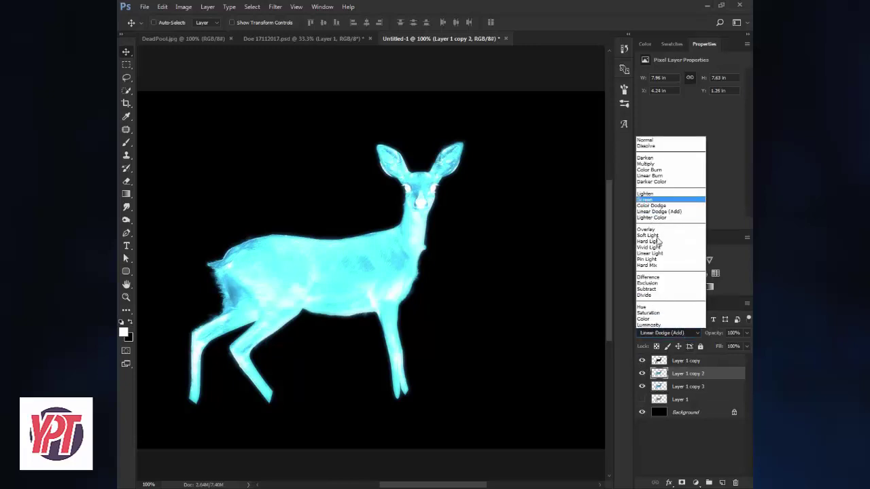
click(696, 388)
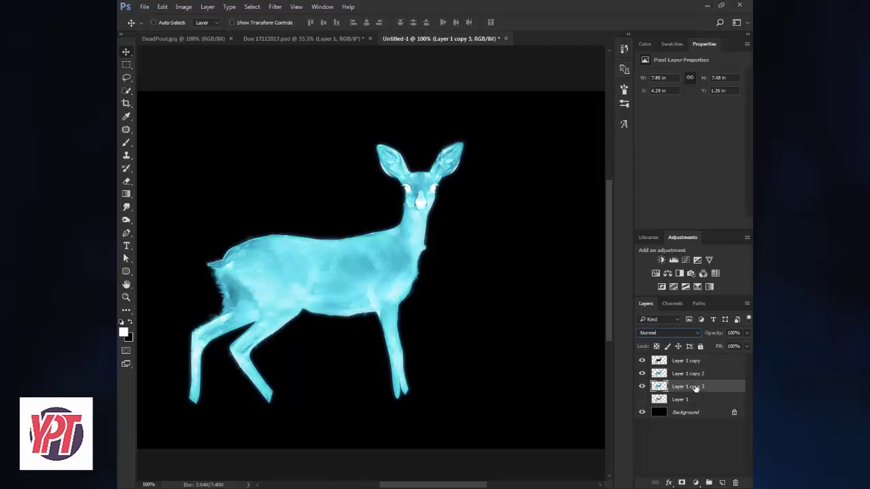
click(674, 332)
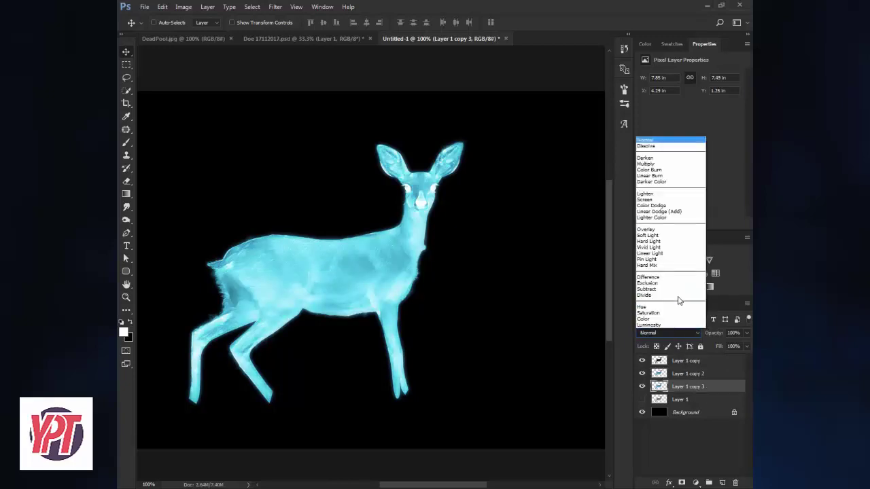
click(656, 199)
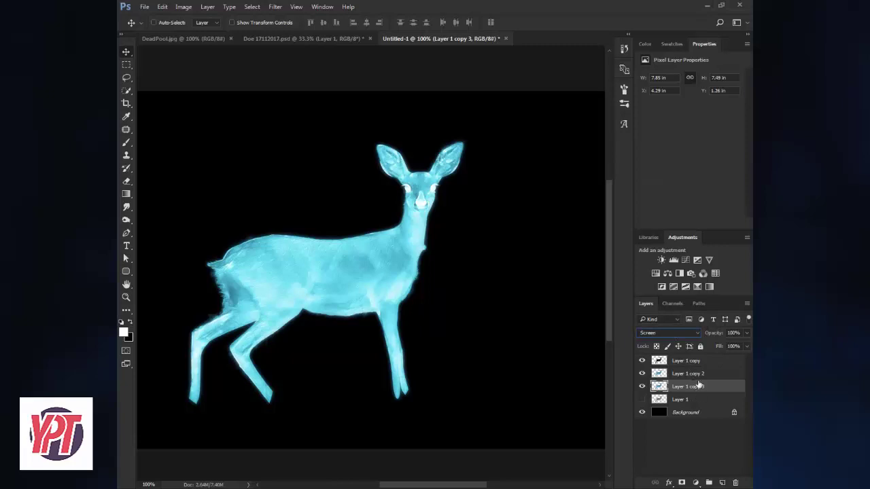
Group Layer 1 copy through Layer 1 copy 3 into Group 1.
shift+click(682, 366)
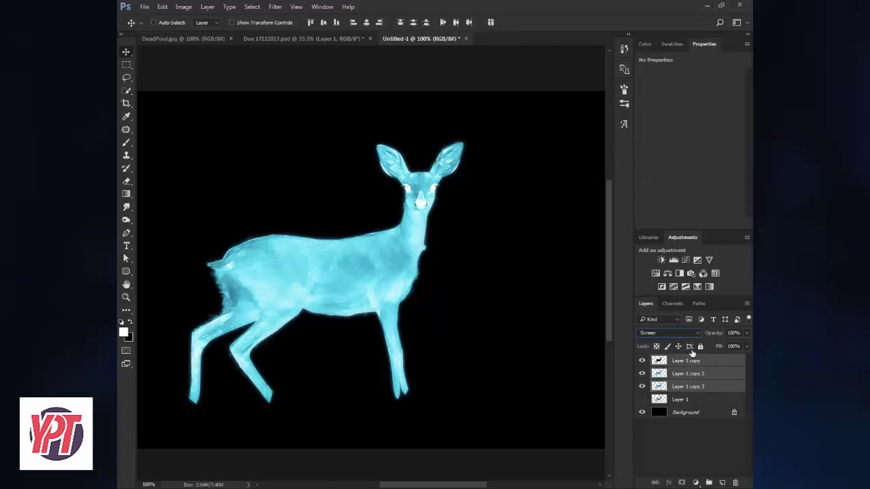
key(ctrl+g)
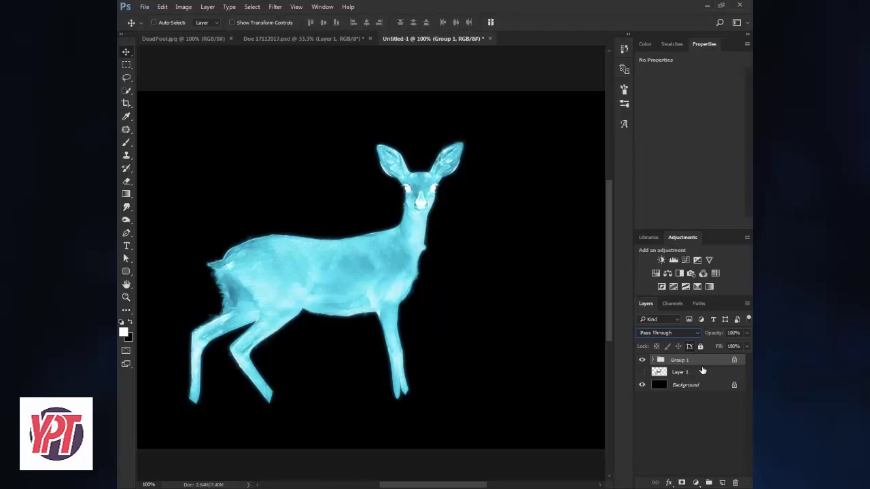
key(ctrl+z)
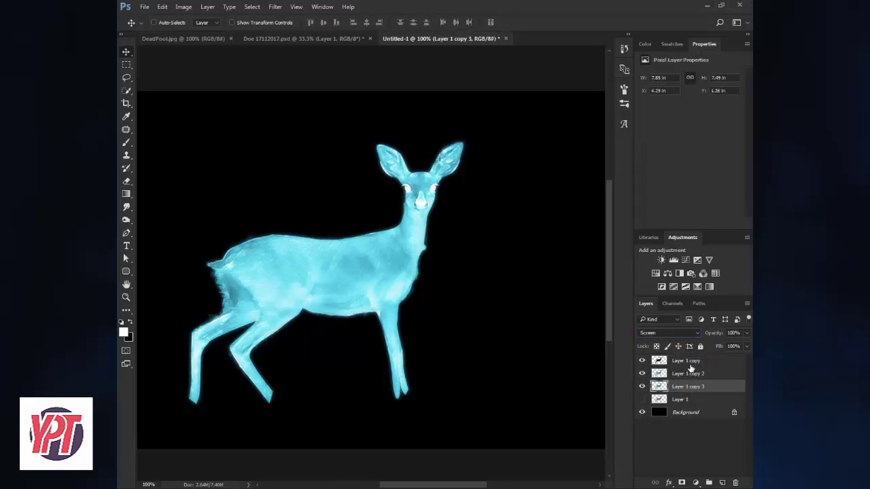
shift+click(688, 362)
click(207, 7)
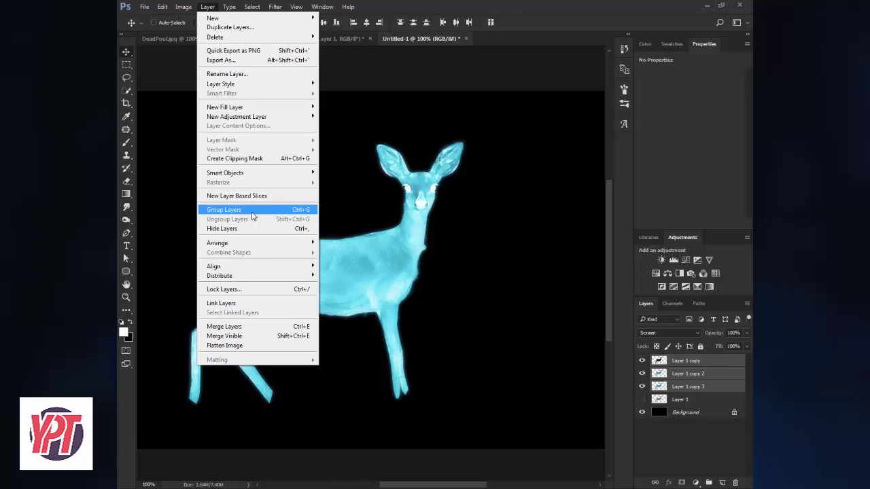
click(251, 210)
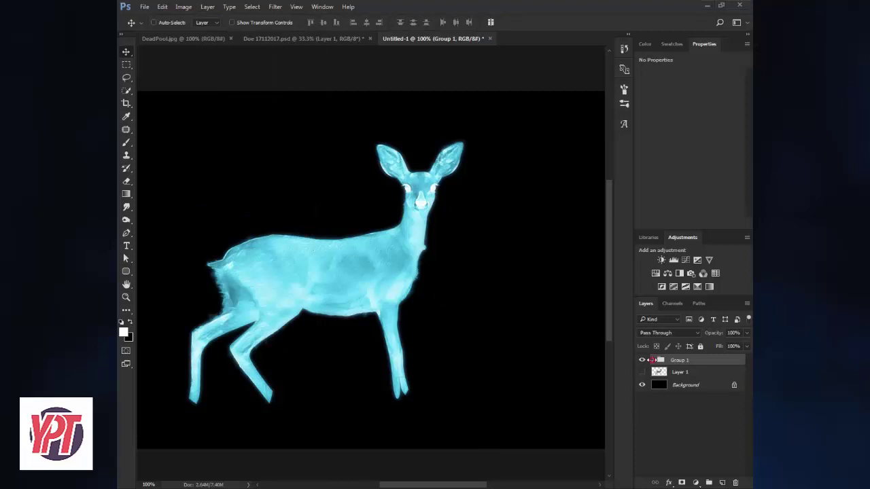
Gaussian-blur Layer 1 copy 2 at a 15.3 px radius, then add an empty Layer 2 to Group 1.
click(653, 360)
click(675, 386)
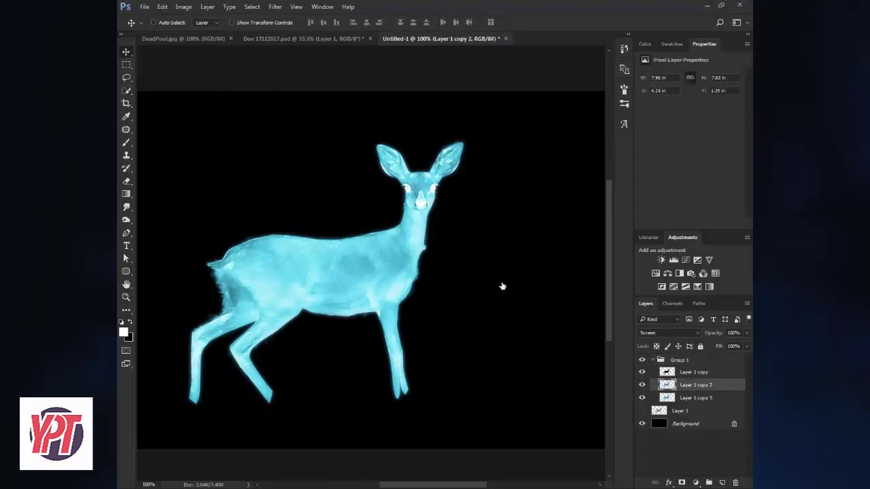
click(278, 7)
mouse_move(333, 116)
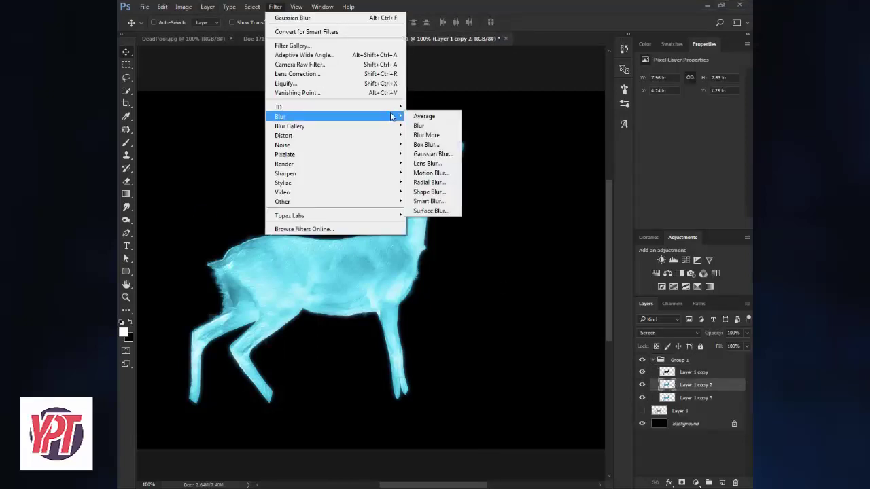
click(424, 153)
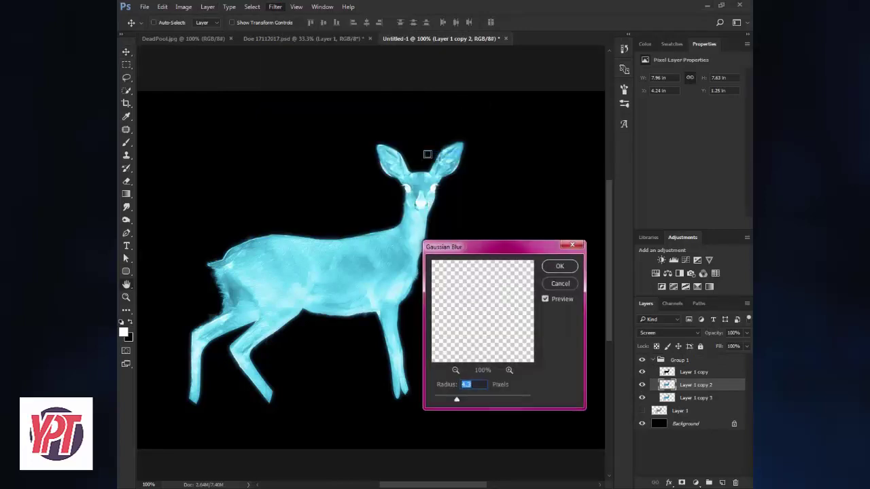
click(474, 396)
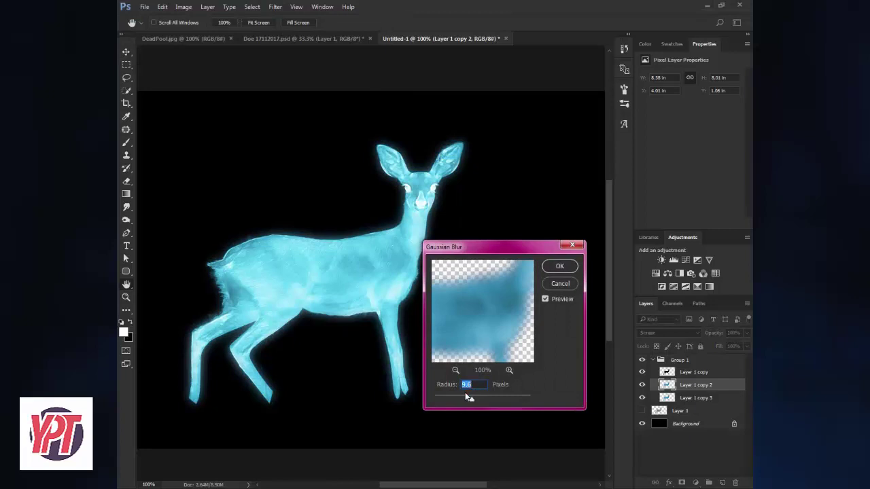
key(Return)
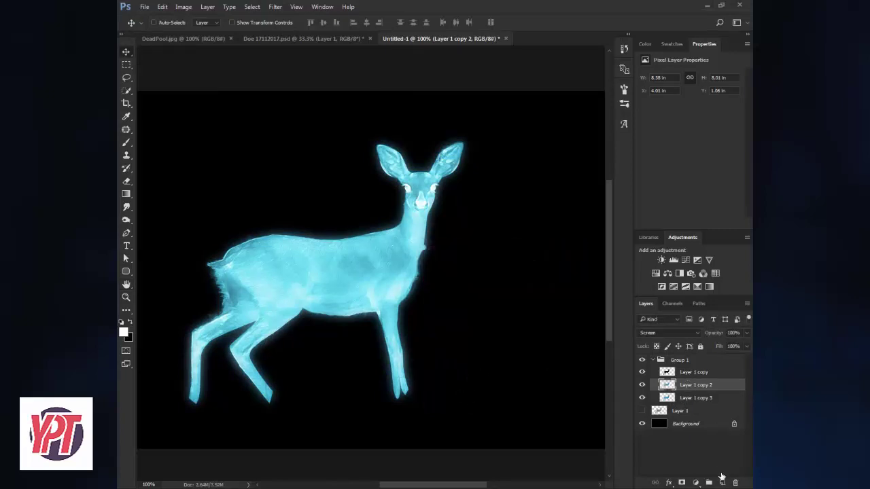
click(722, 483)
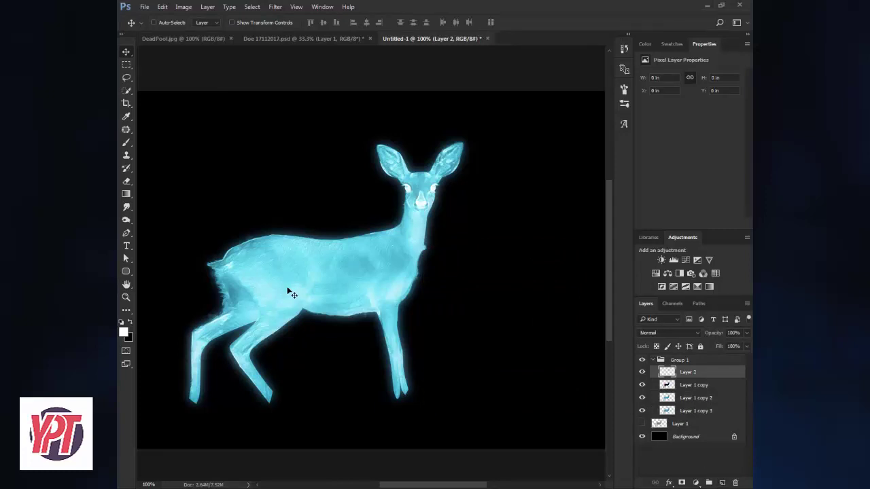
Zoom in on the deer's belly and lasso a freehand loop around its torso on Layer 2.
key(z)
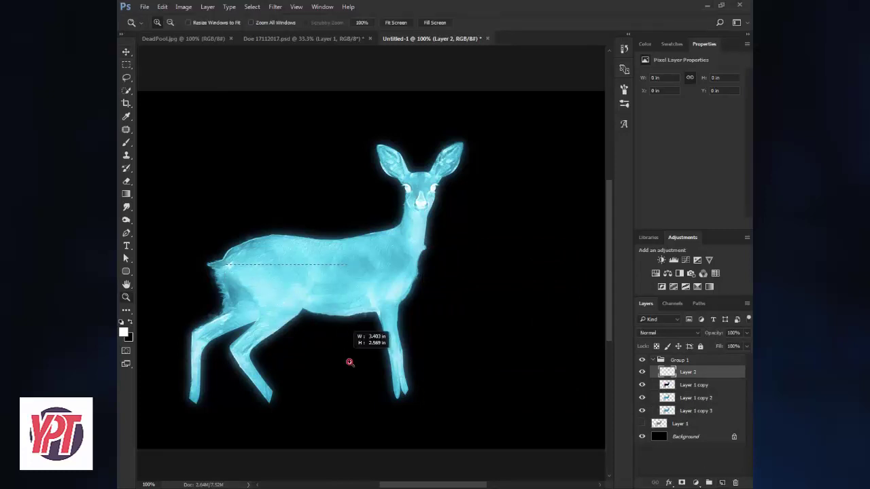
drag(290, 309, 357, 368)
drag(340, 281, 344, 310)
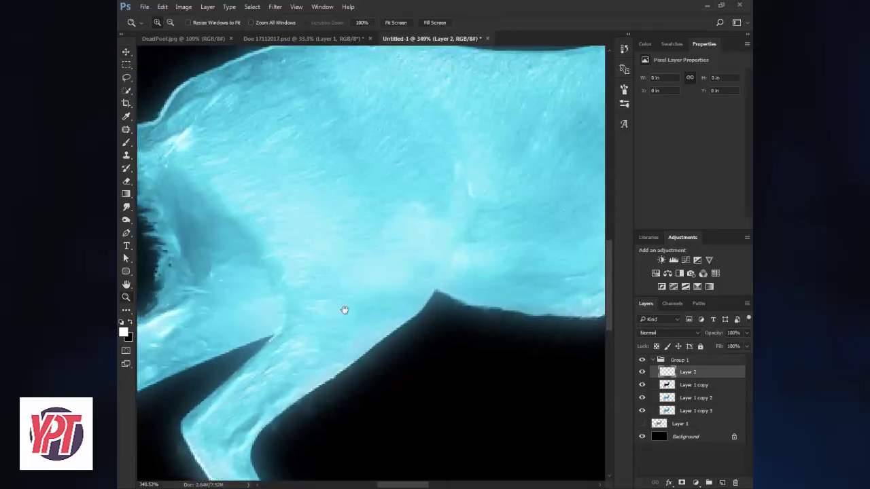
click(127, 77)
mouse_move(437, 289)
mouse_down()
mouse_move(228, 221)
mouse_move(190, 180)
mouse_move(208, 116)
mouse_move(519, 213)
mouse_move(502, 291)
mouse_move(489, 302)
mouse_up()
Paint soft white highlights over the belly selection with a soft round brush, then deselect.
key(b)
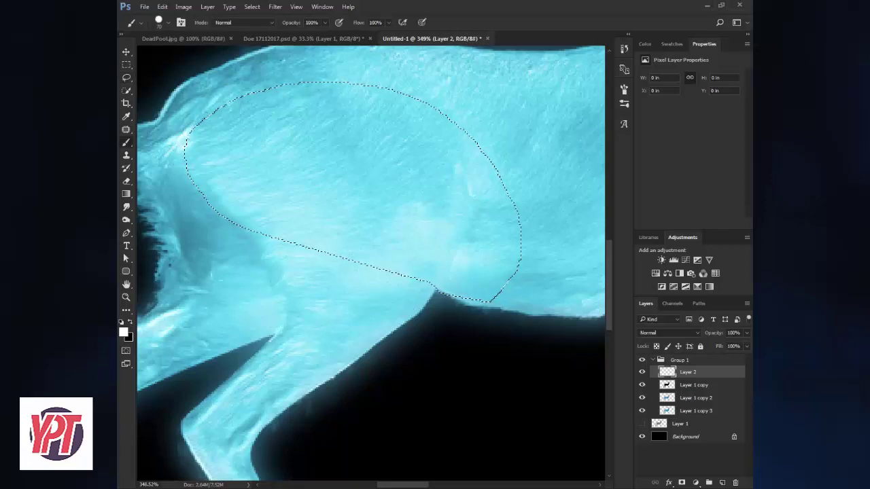
drag(459, 299, 343, 259)
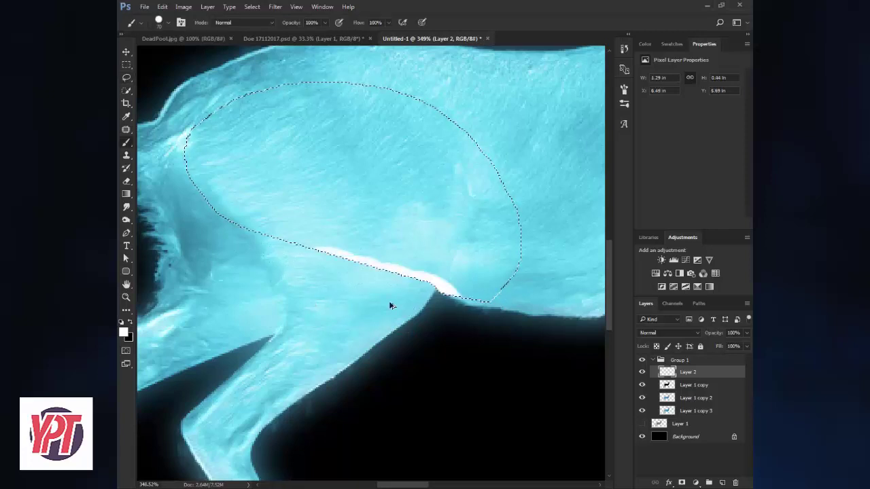
key(ctrl+z)
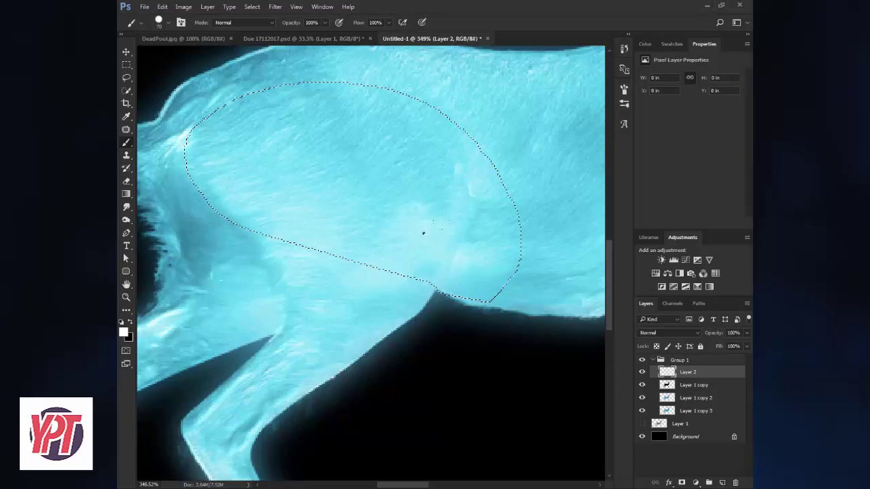
right_click(423, 233)
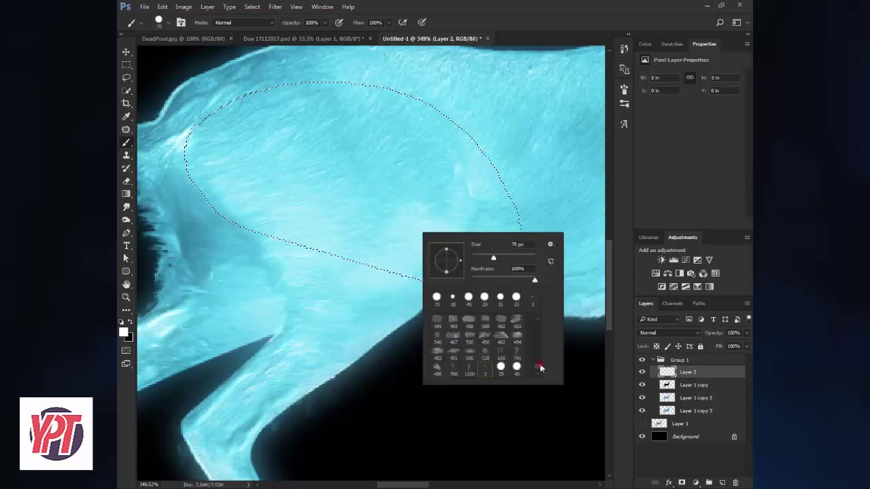
click(537, 324)
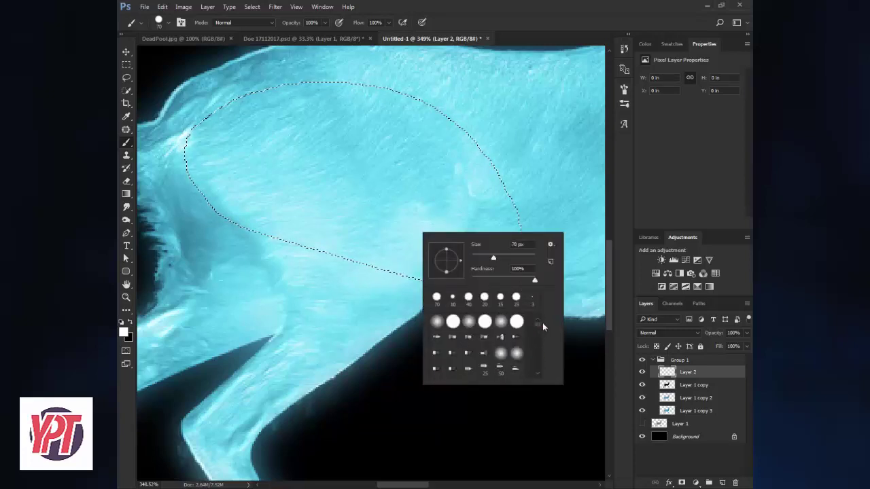
click(437, 322)
key(Return)
drag(227, 279, 210, 204)
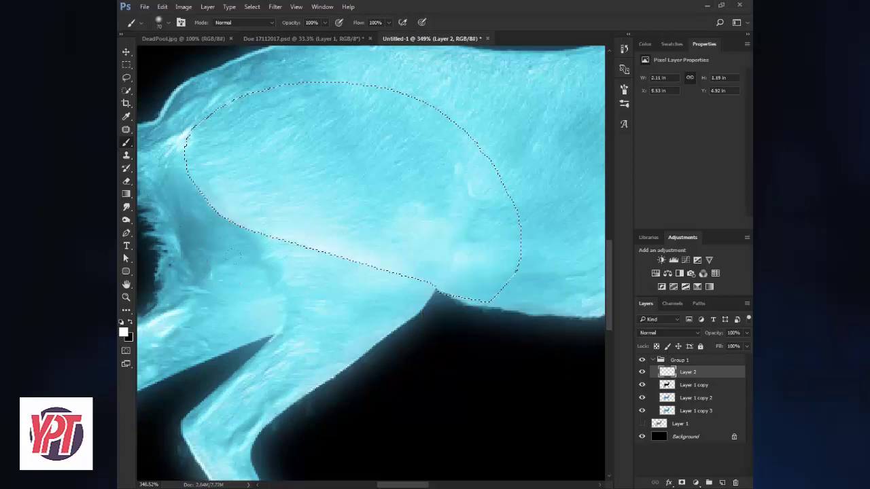
drag(414, 335, 442, 289)
key(ctrl+d)
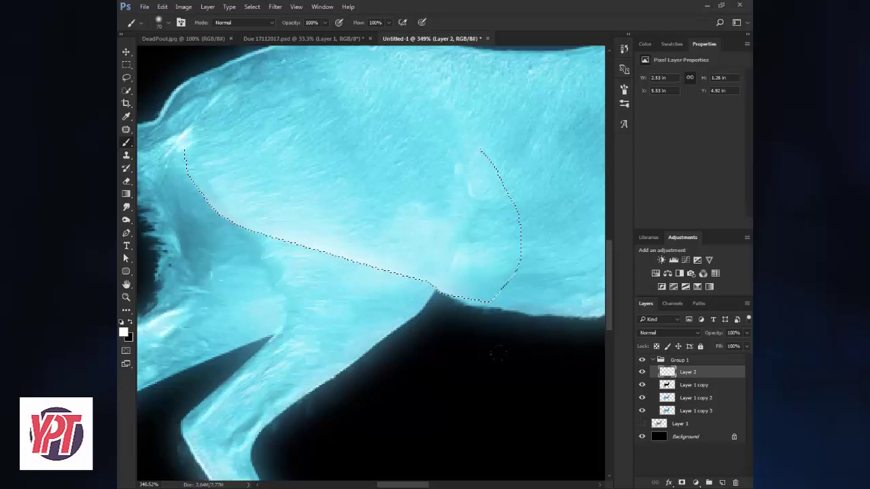
Set Layer 2 opacity to 76% and brush a soft highlight inside a lasso near the front leg.
drag(713, 337, 707, 339)
key(Return)
click(126, 76)
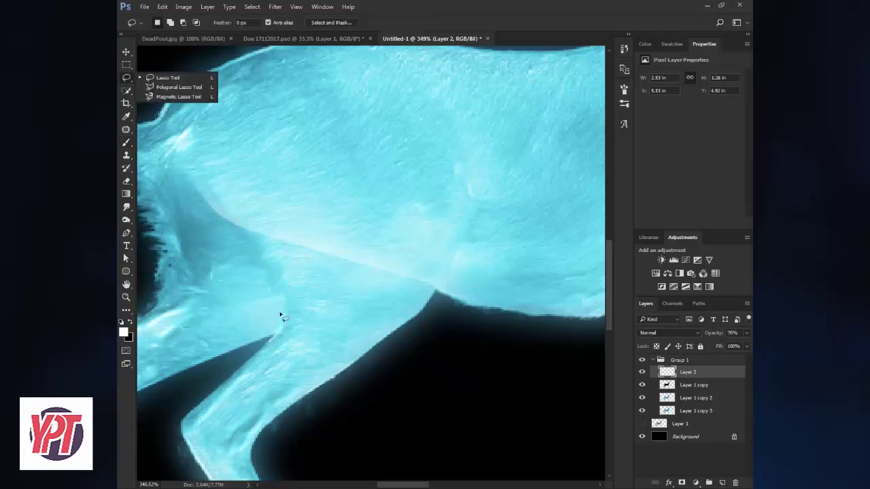
mouse_move(268, 341)
mouse_down()
mouse_move(366, 258)
mouse_move(162, 356)
mouse_up()
key(b)
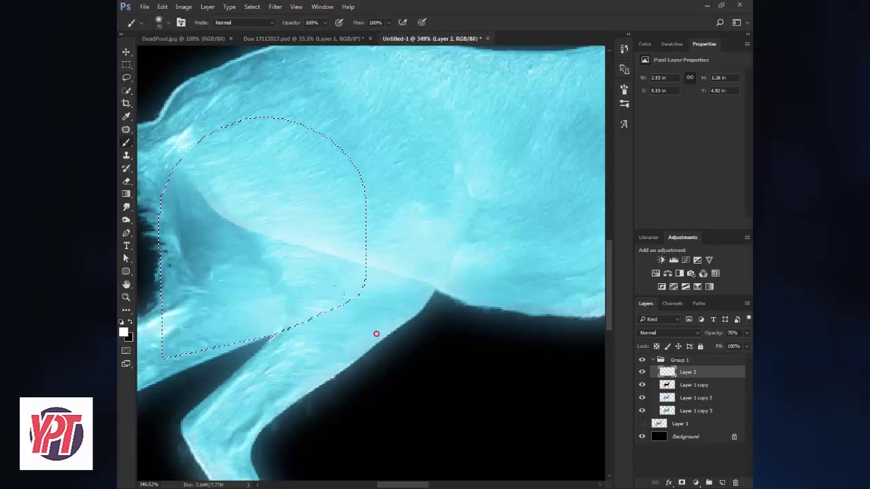
drag(408, 248, 347, 163)
key(ctrl+d)
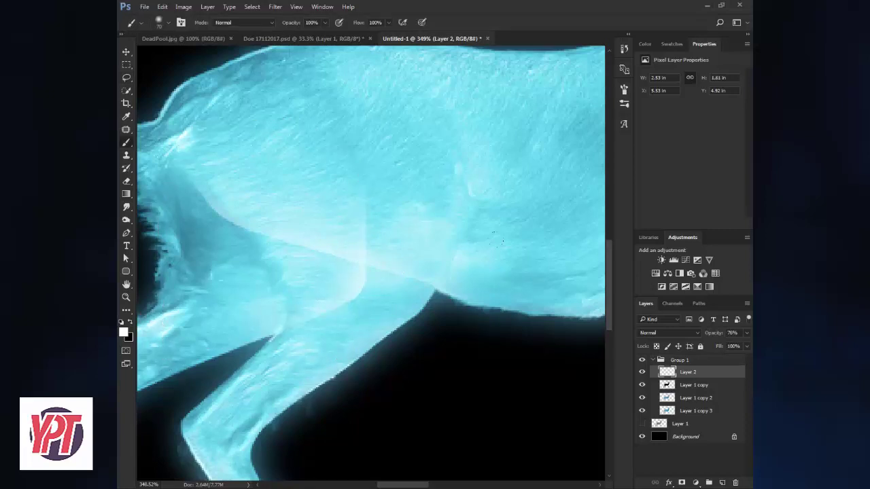
Zoom in on the deer's body and soften the highlight's hard edge with the Blur tool.
key(ctrl+0)
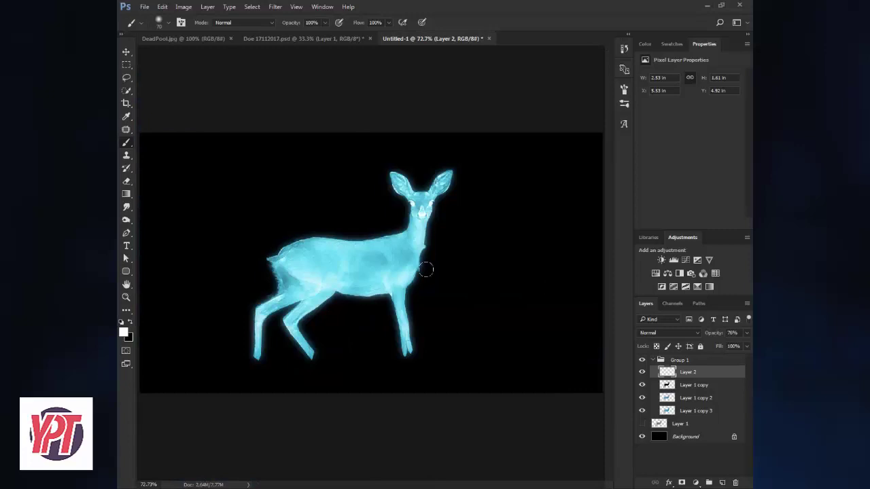
key(z)
drag(296, 213, 360, 334)
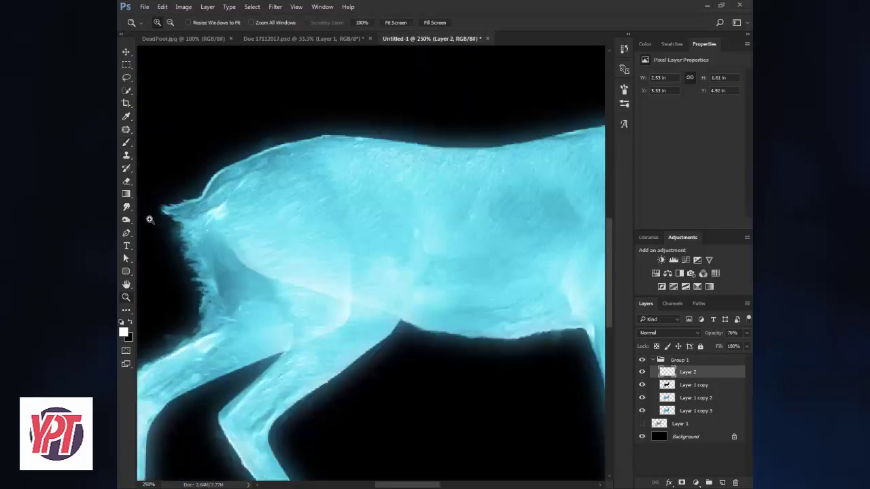
click(127, 209)
right_click(125, 207)
click(155, 206)
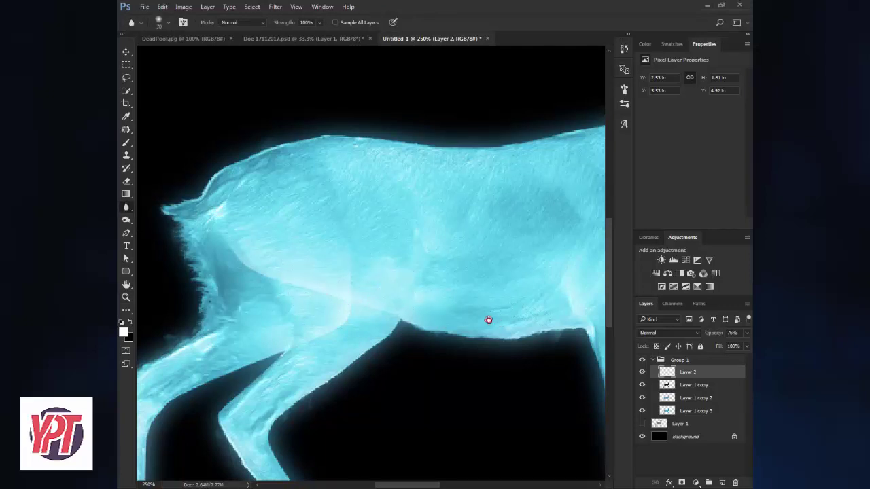
drag(487, 319, 246, 283)
Lasso and paint a highlight on the deer's shoulder, then fit the whole deer in view.
key(z)
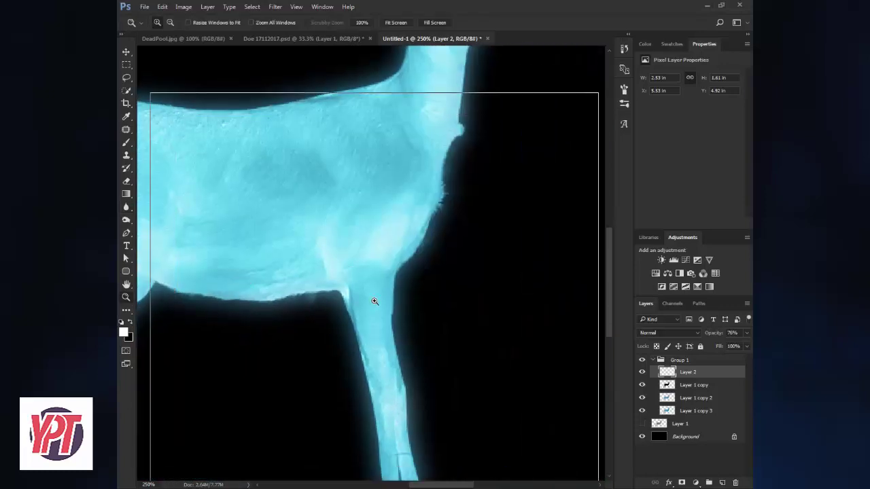
click(374, 301)
click(126, 77)
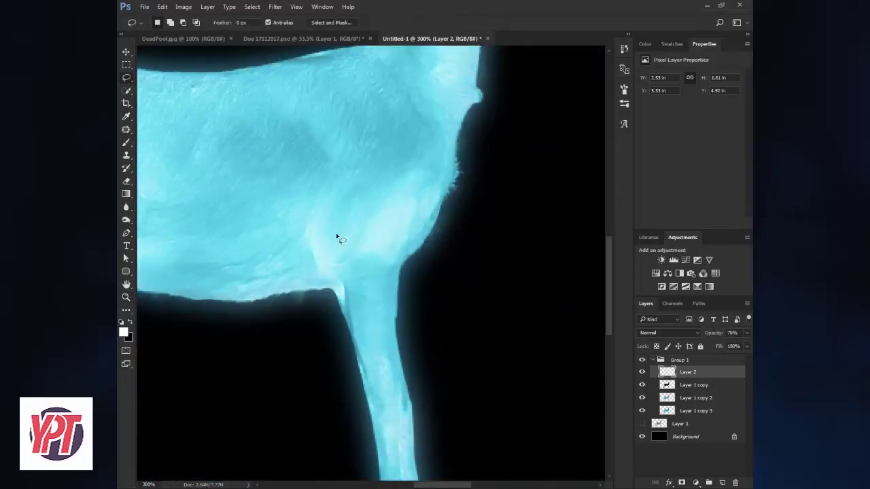
click(313, 292)
click(388, 270)
mouse_move(388, 270)
mouse_down()
mouse_move(313, 290)
mouse_move(407, 261)
mouse_up()
key(b)
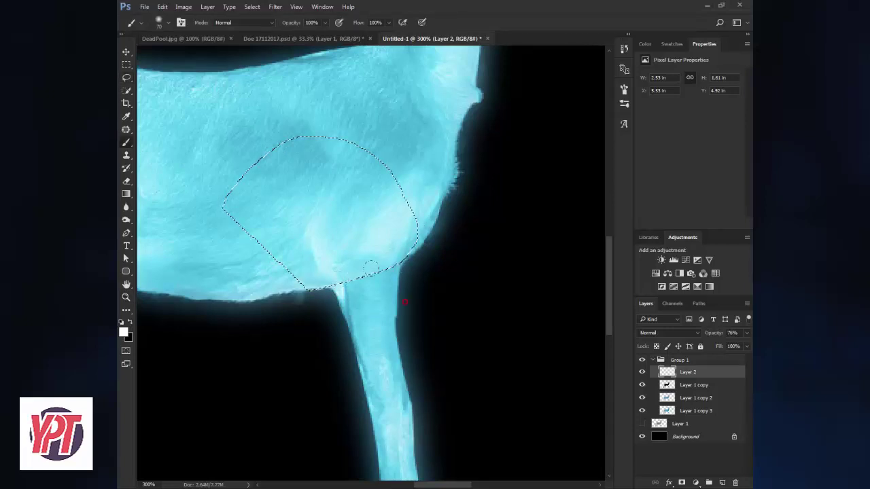
key(ctrl+d)
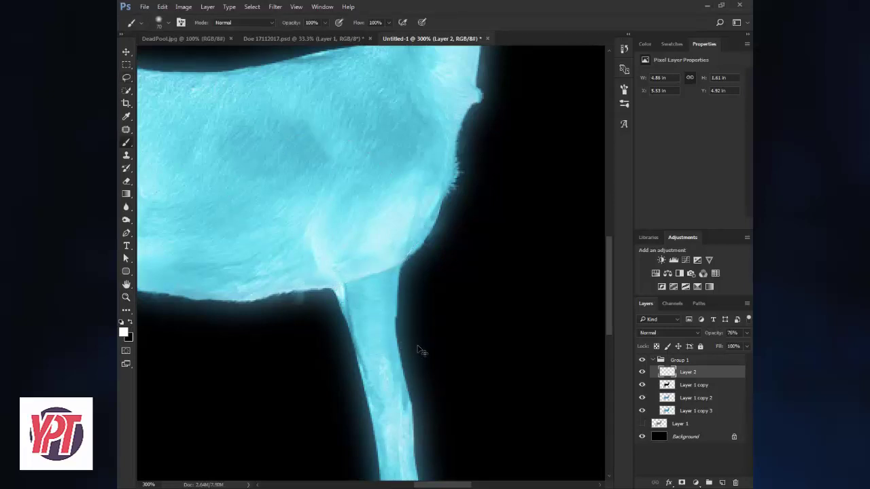
click(126, 207)
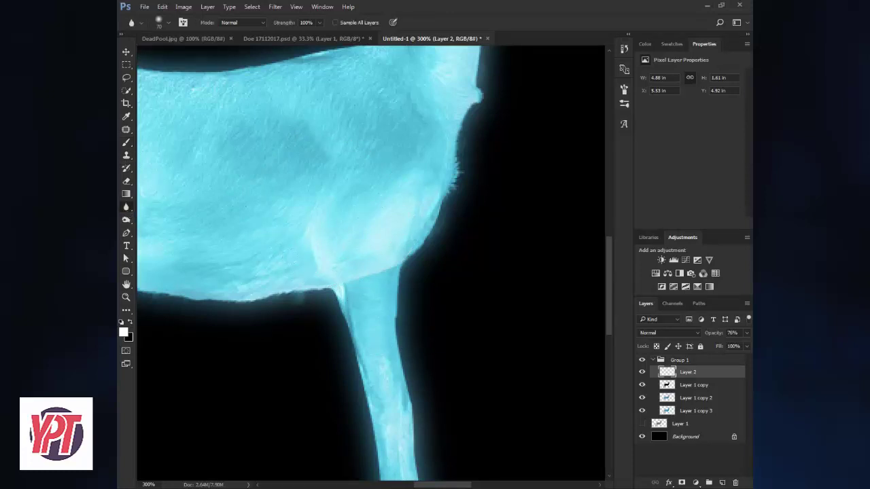
key(ctrl+0)
key(v)
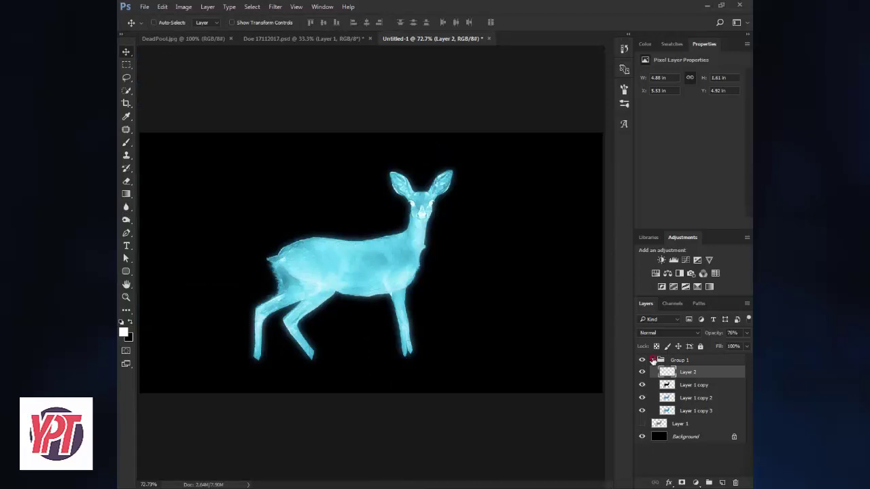
Select Layer 2 in Group 1 and add a new Layer 3 above it.
click(659, 360)
click(672, 373)
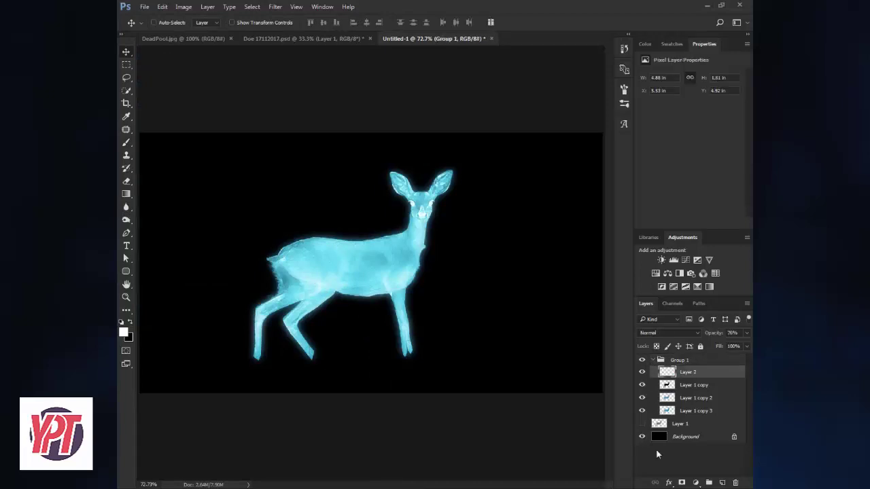
click(722, 482)
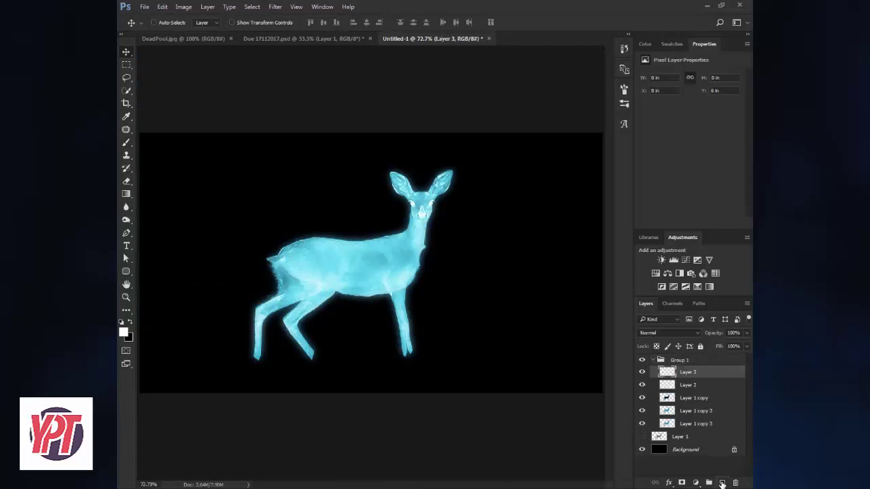
Zoom in on the deer's head and pick a 675 px smoke brush, undoing the test stamp and shrinking it to 150 px.
key(z)
click(436, 225)
click(418, 195)
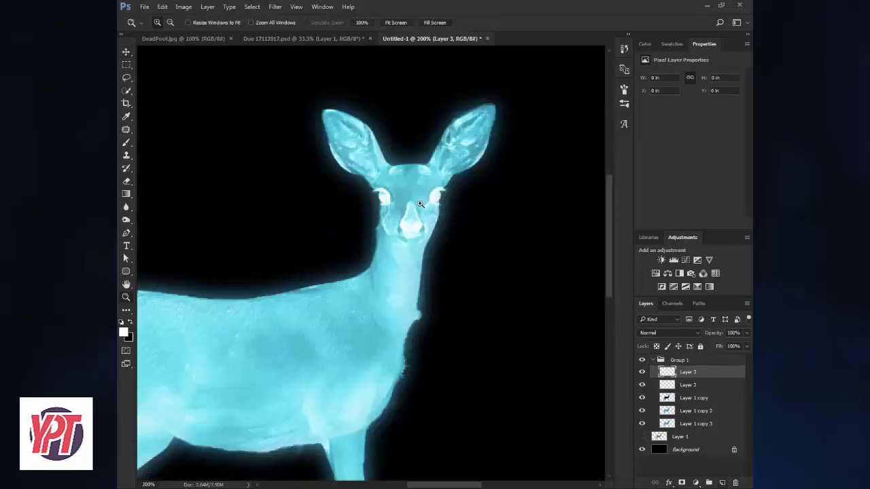
key(b)
right_click(345, 230)
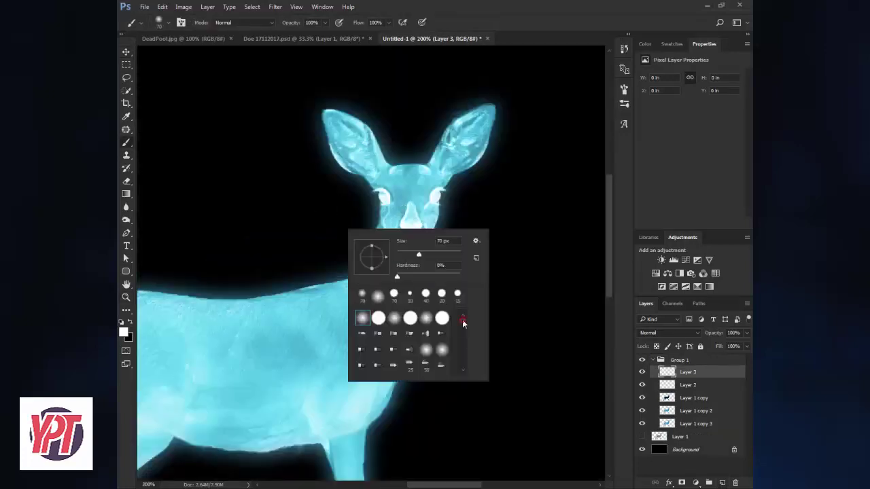
drag(463, 324, 464, 343)
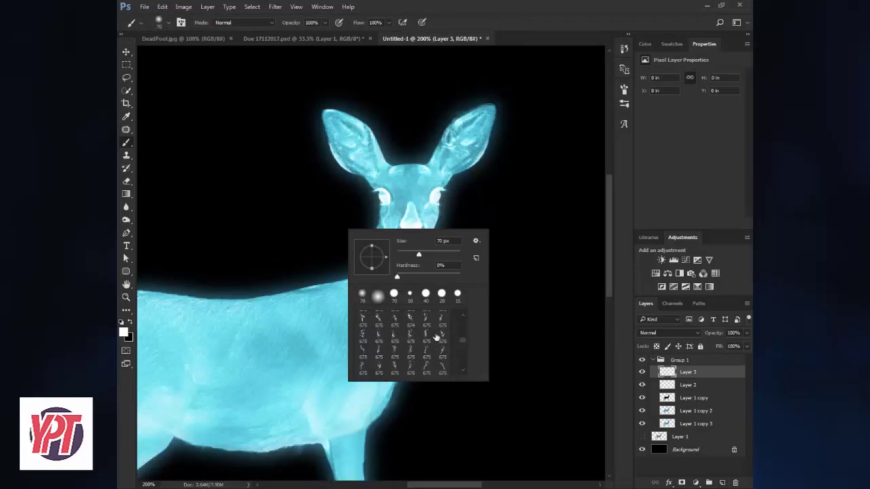
click(427, 334)
key(Return)
click(258, 265)
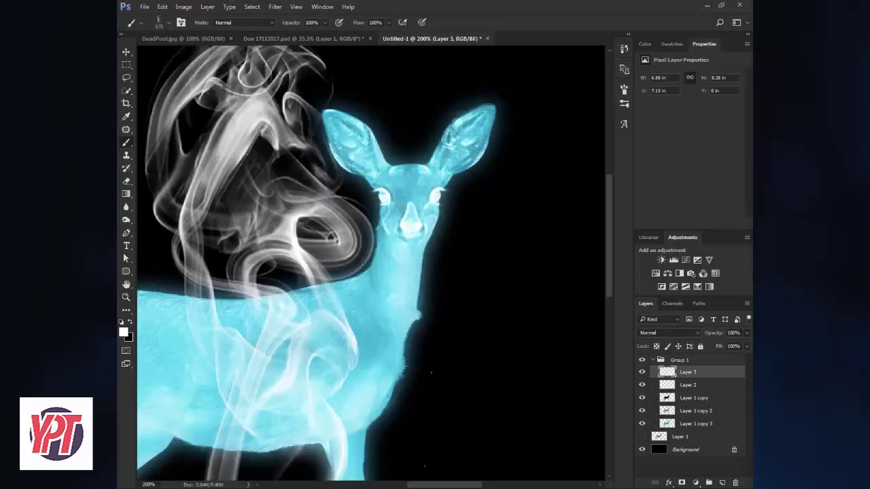
key(ctrl+z)
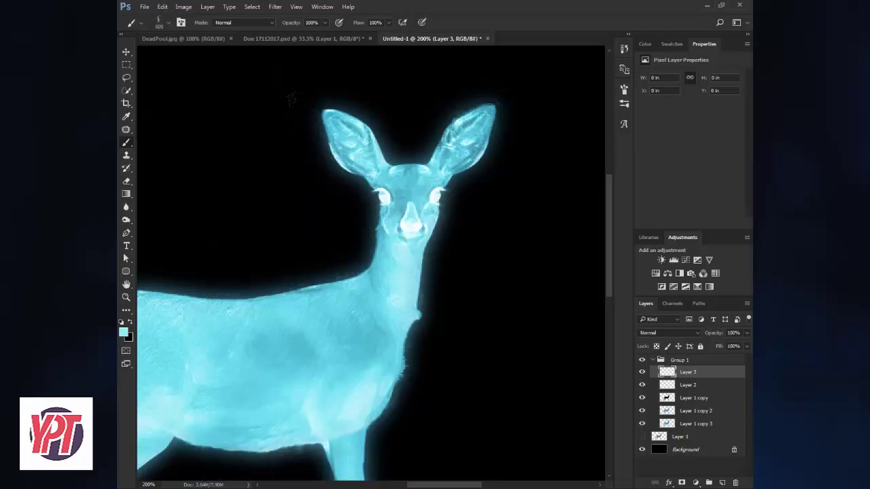
key(bracketleft)
key(bracketleft)
key(bracketleft)
Stamp smoke wisps beside the deer's face and on its hindquarters, undoing a stray stamp on the back.
click(370, 227)
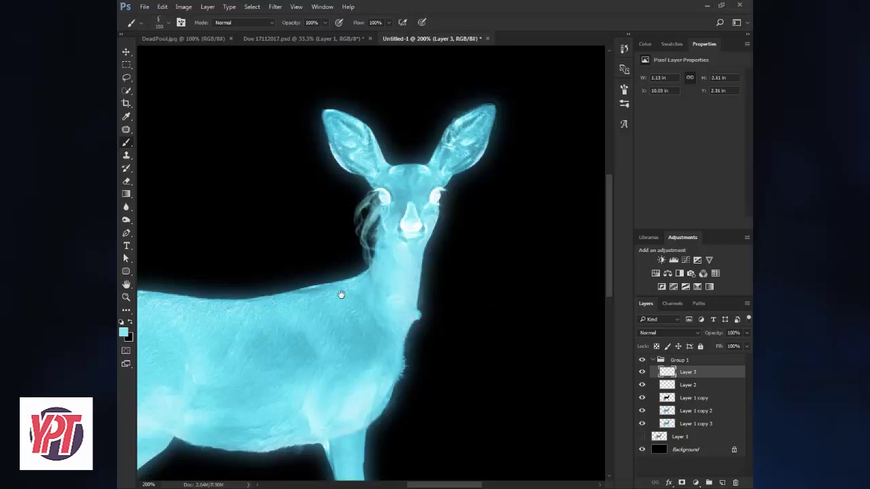
drag(340, 295, 398, 246)
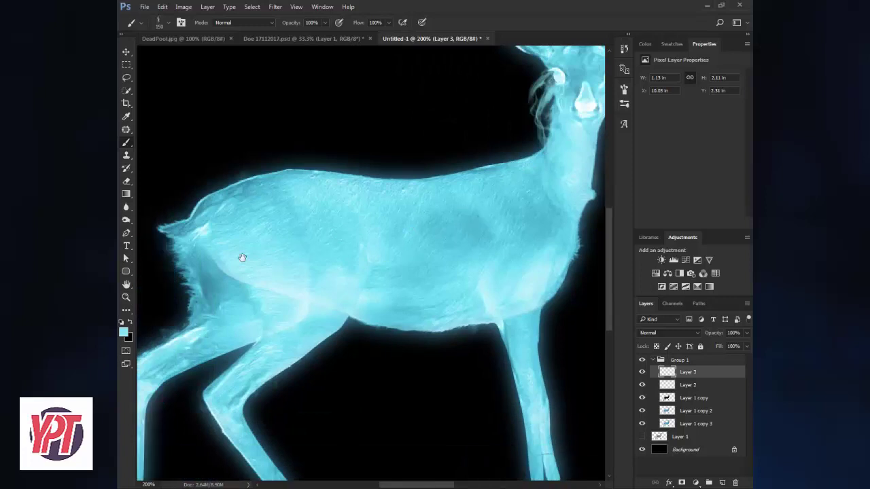
click(169, 193)
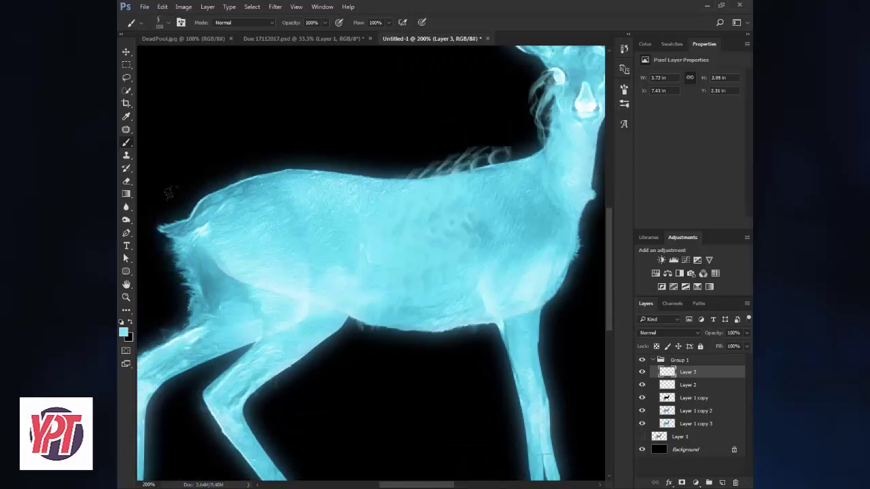
key(ctrl+z)
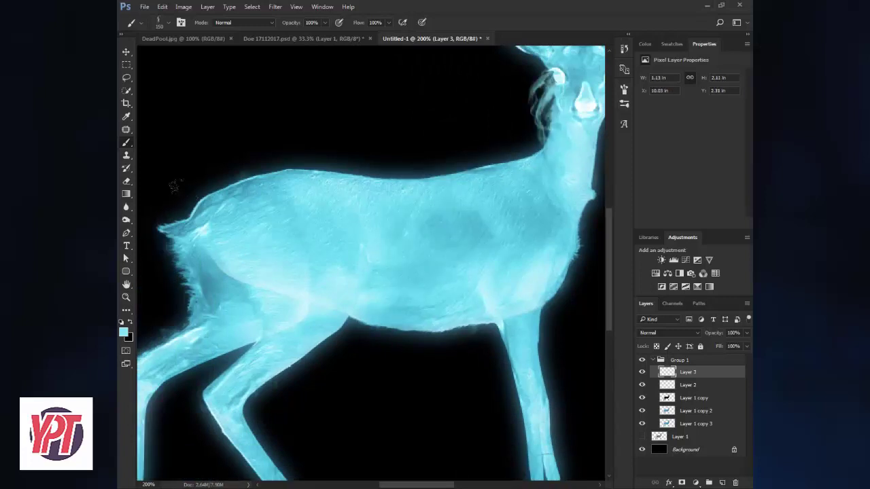
click(174, 188)
Switch smoke presets to paint a wisp along the back and wisps above the right ear.
right_click(428, 194)
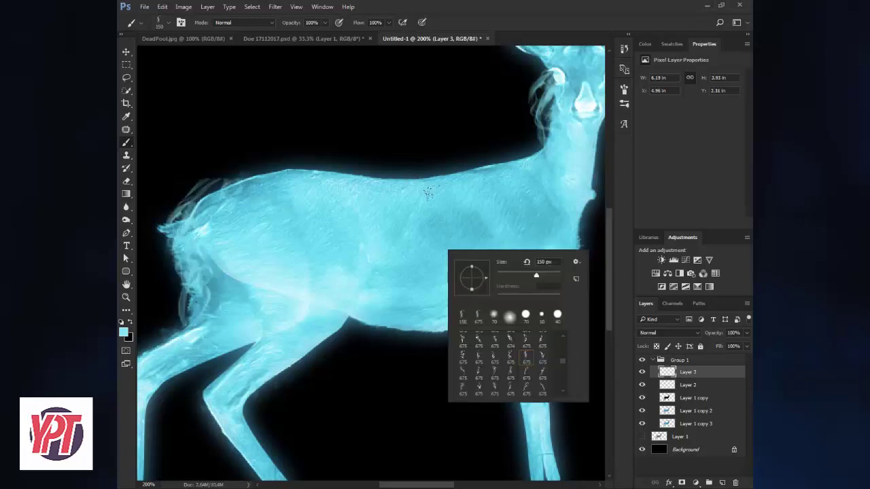
click(541, 373)
click(286, 181)
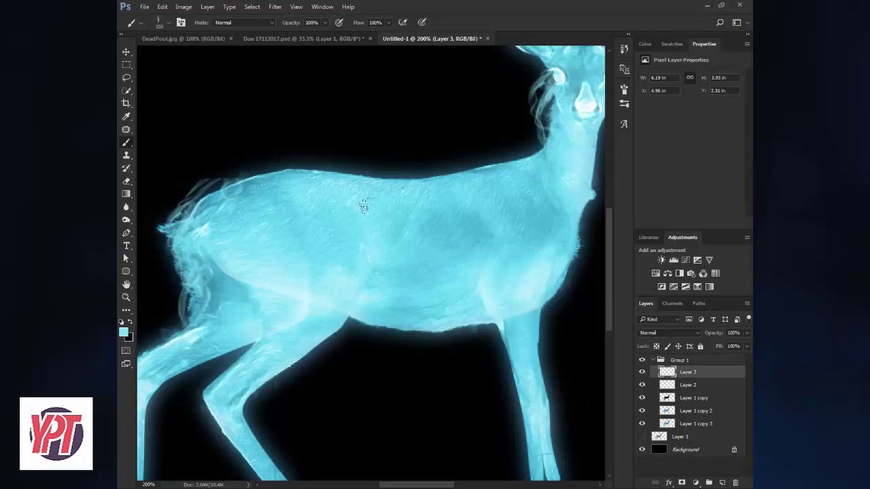
click(448, 180)
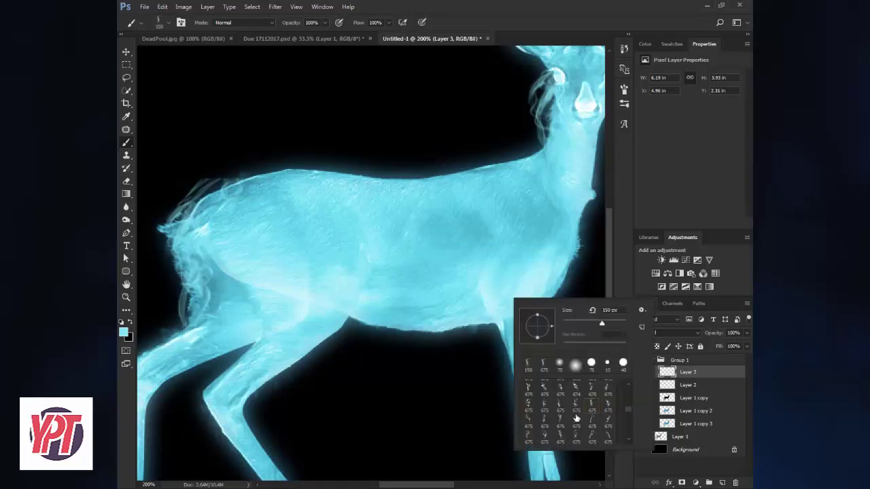
right_click(516, 303)
click(593, 439)
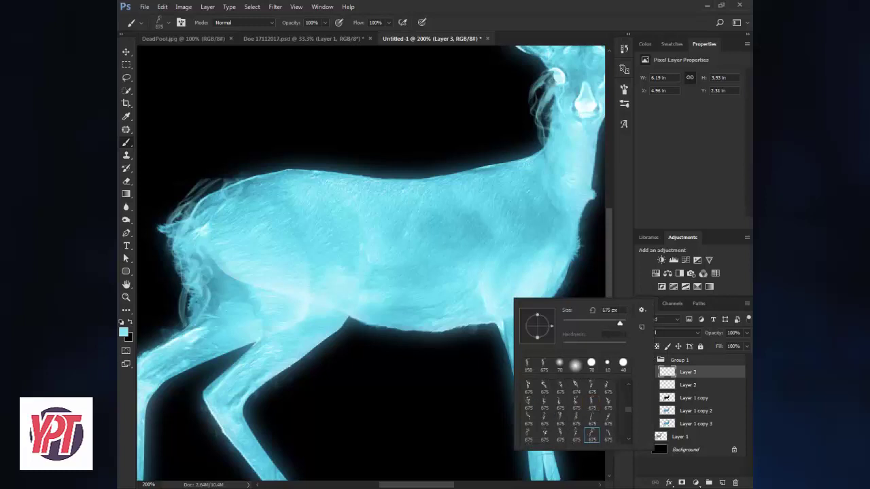
click(641, 316)
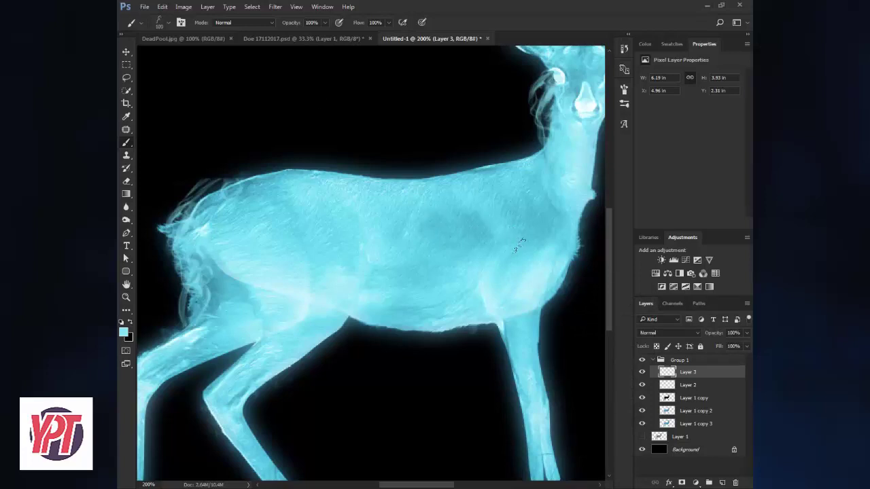
drag(521, 244, 442, 359)
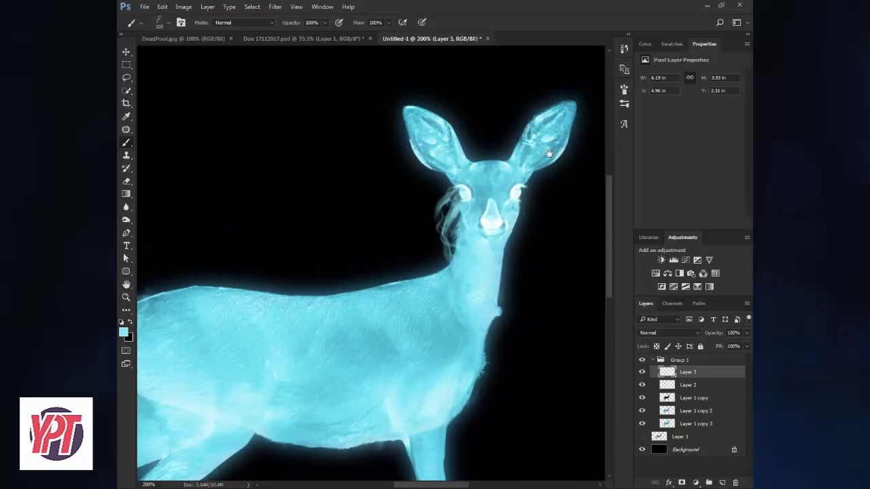
drag(534, 107, 556, 93)
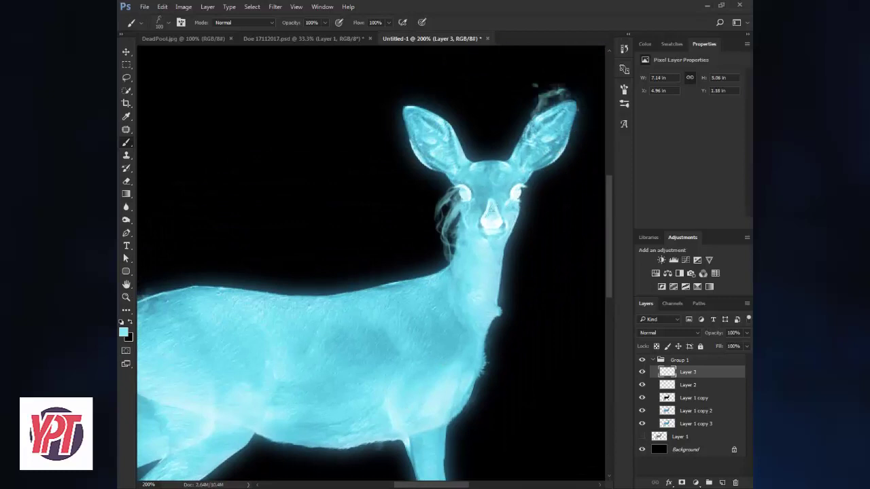
key(ctrl+0)
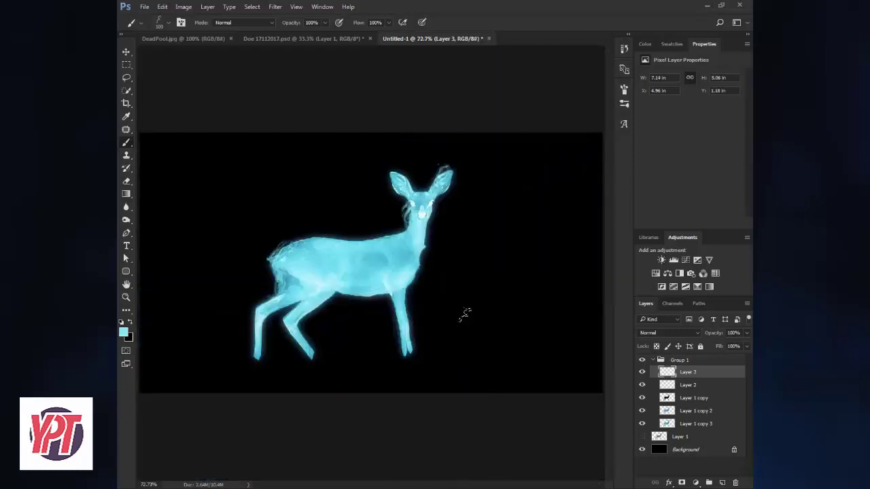
key(v)
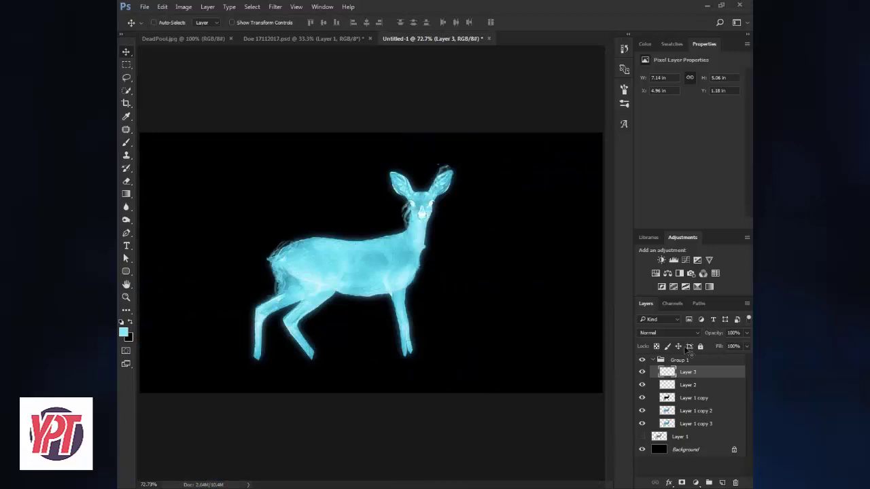
Set Layer 3 to Linear Dodge (Add), reapply the Gaussian Blur filter, and collapse Group 1.
click(686, 332)
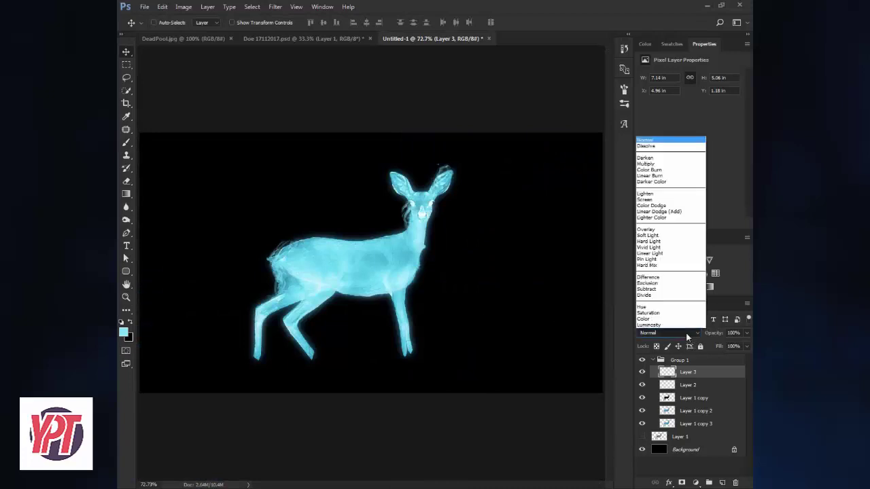
click(679, 212)
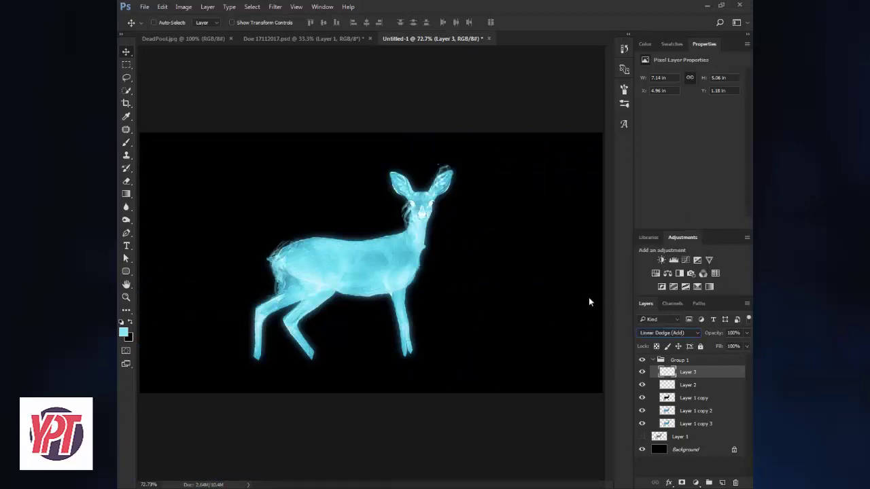
click(275, 6)
mouse_move(333, 117)
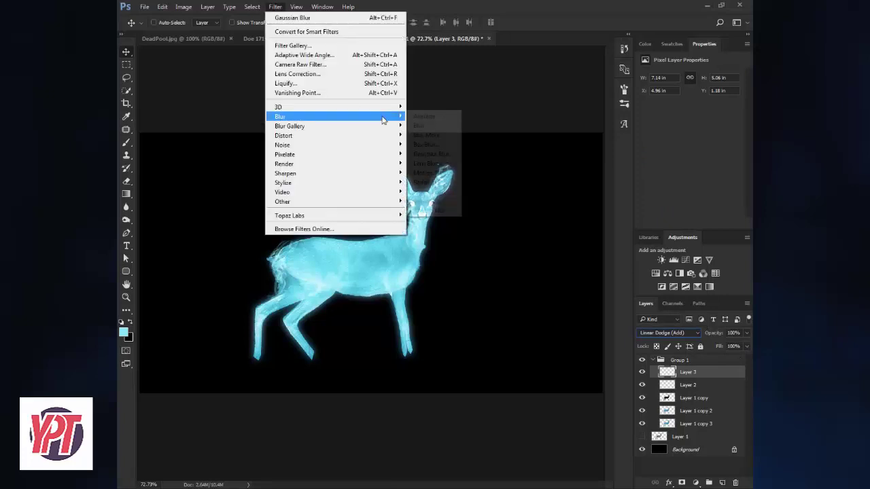
click(435, 135)
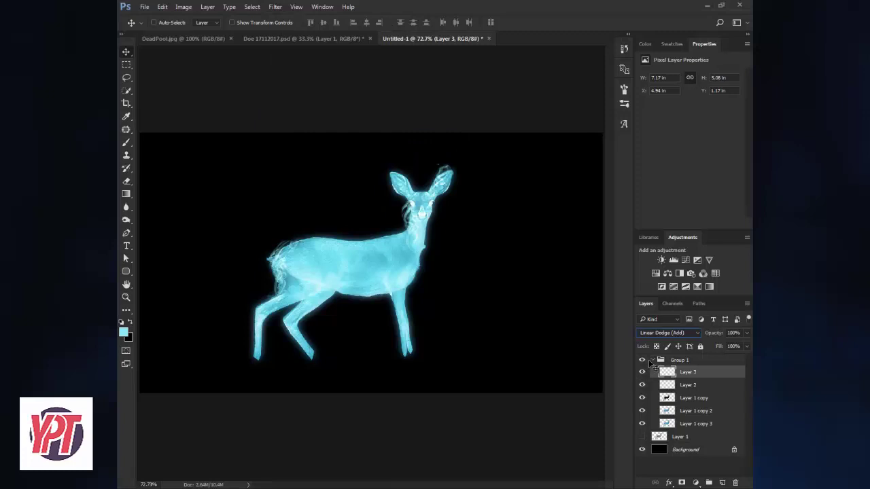
click(659, 360)
click(653, 360)
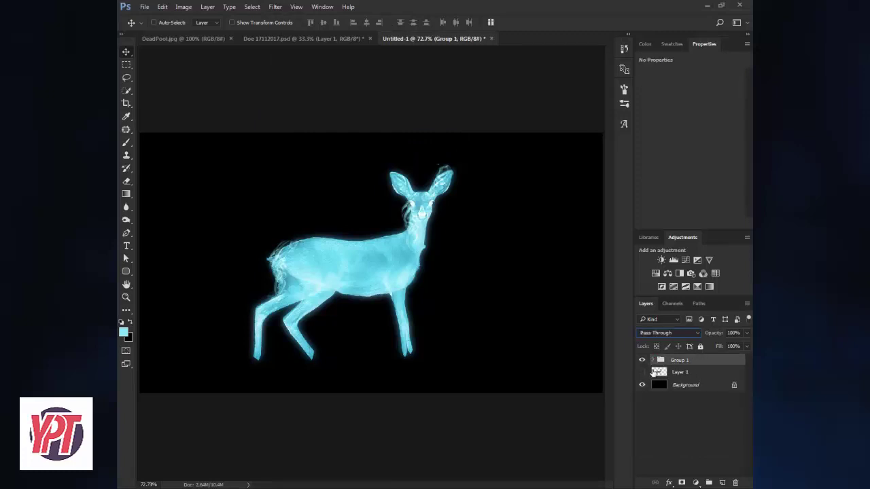
Unhide the brown deer's Layer 1, shifting the glowing deer left and the brown deer right.
click(642, 372)
drag(457, 321, 352, 320)
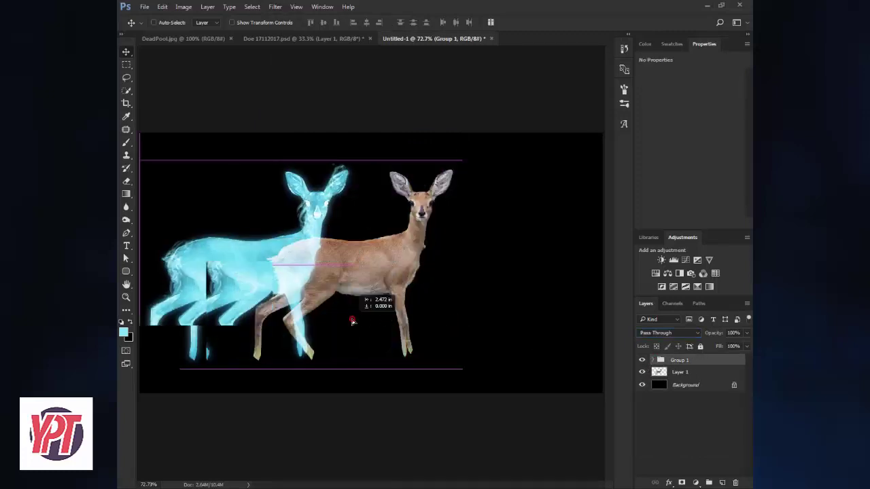
click(659, 371)
mouse_move(416, 319)
mouse_down()
mouse_move(535, 320)
mouse_move(524, 331)
mouse_up()
click(680, 360)
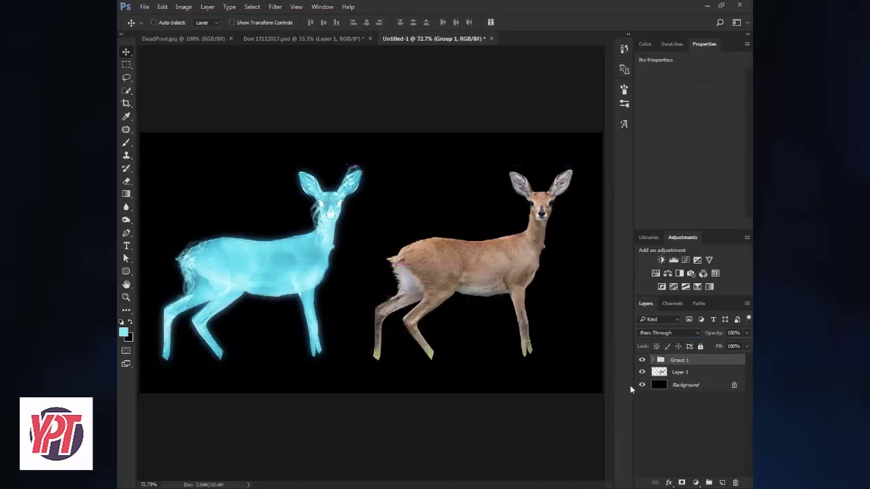